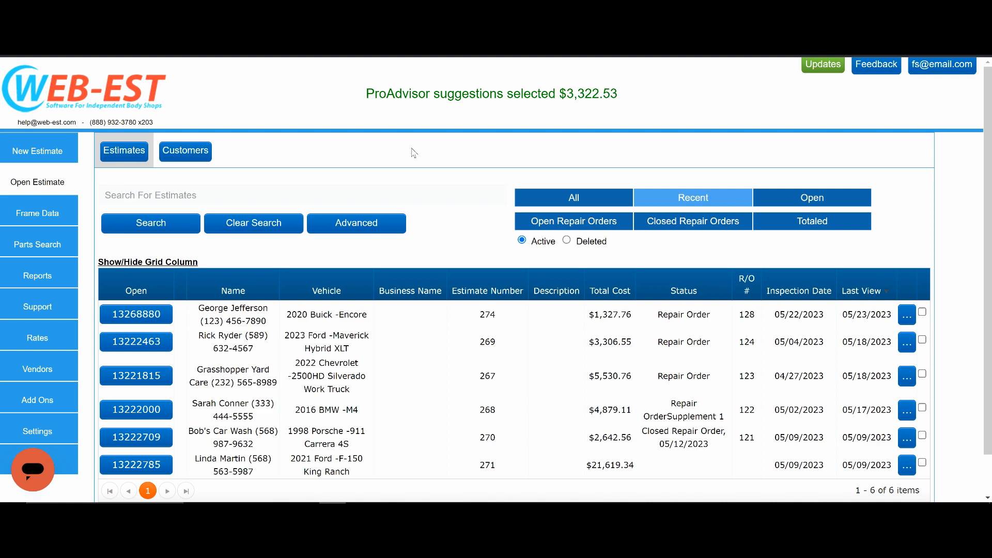
Start a new estimate and fill in its customer details from the fifth customer in the existing customer list
left_click(41, 154)
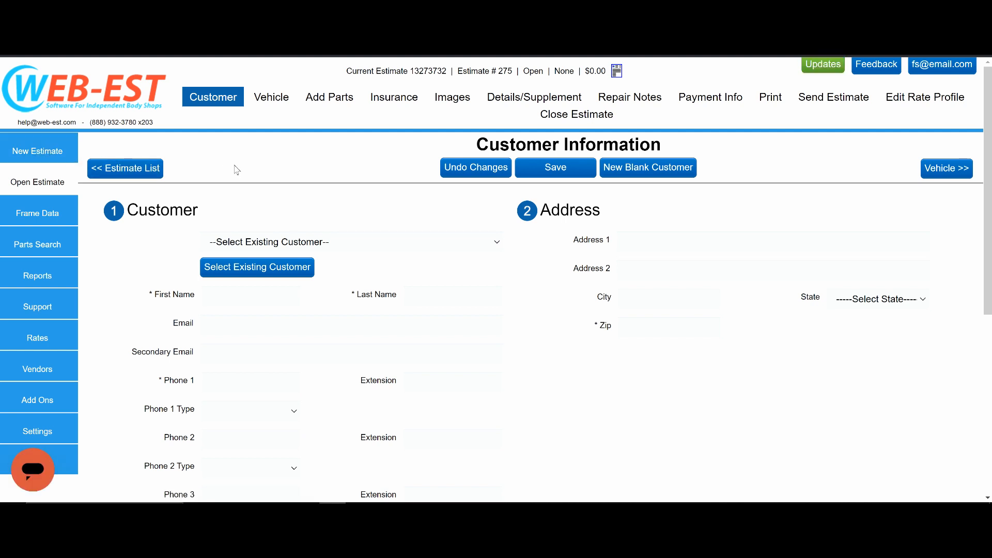
left_click(355, 244)
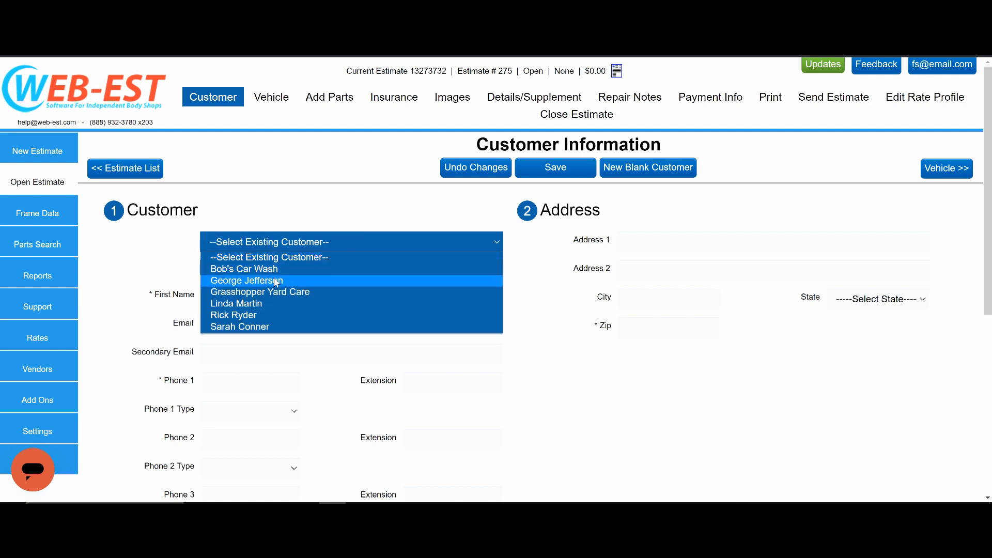
left_click(249, 315)
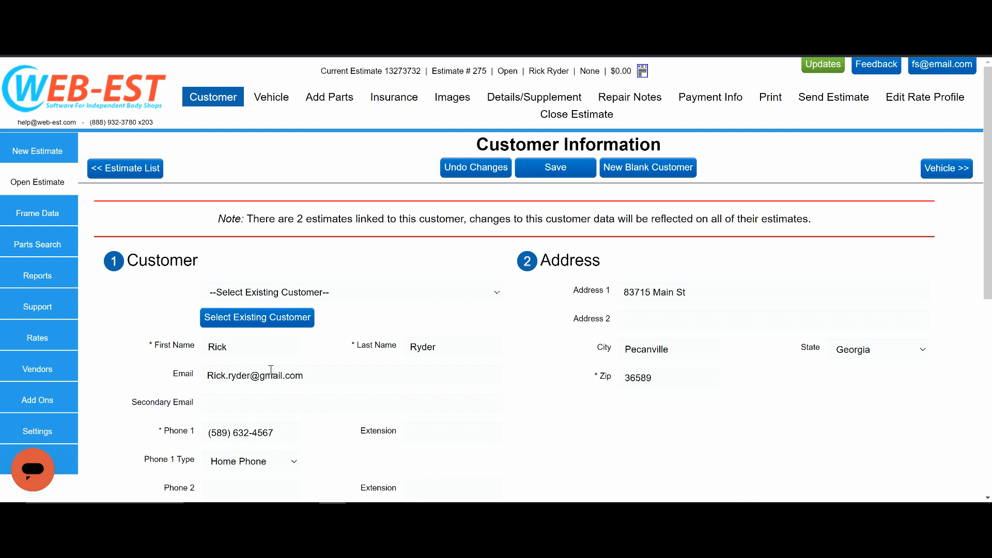
Open the estimate's vehicle information and set the year to 2020 and the make to Ford
left_click(274, 103)
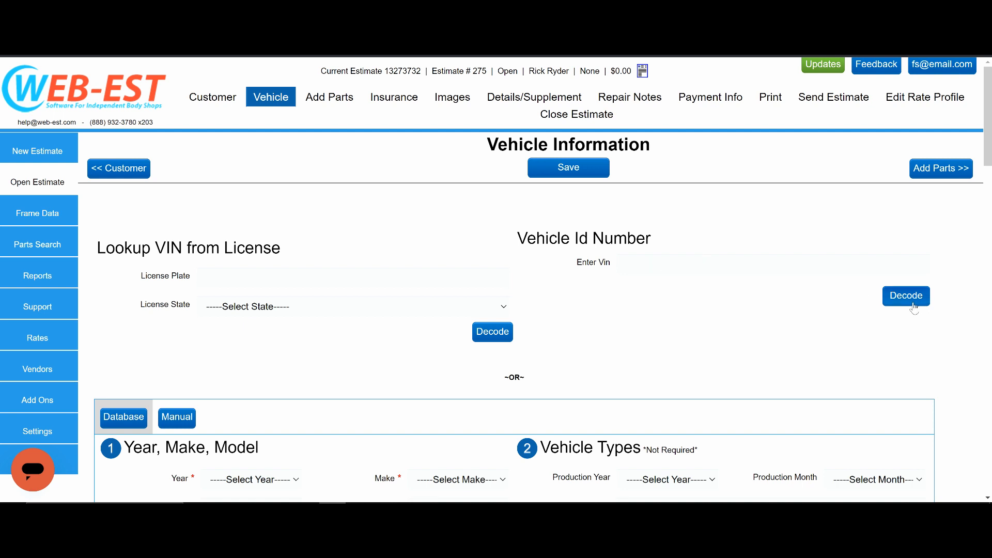
scroll(646, 322, "down", 5)
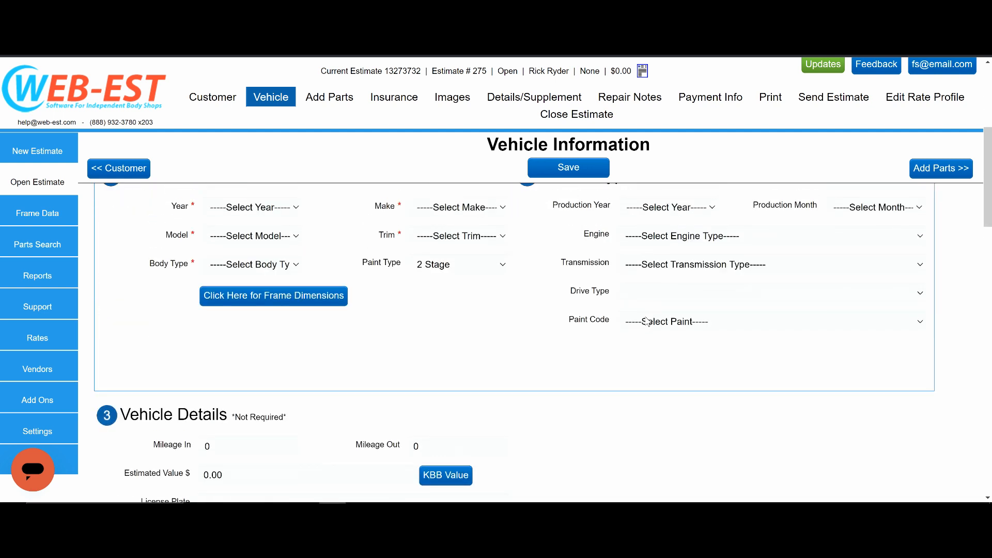
scroll(647, 322, "up", 2)
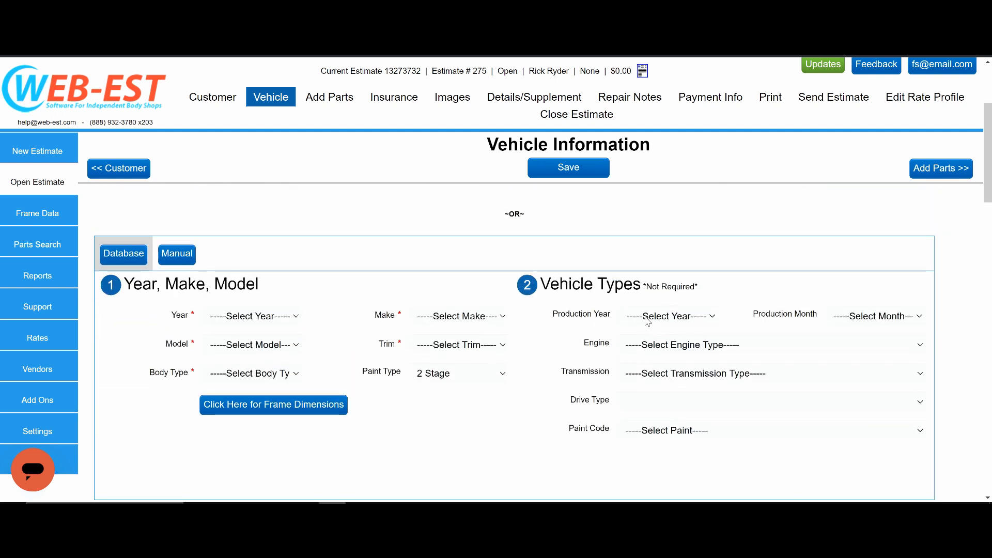
left_click(249, 319)
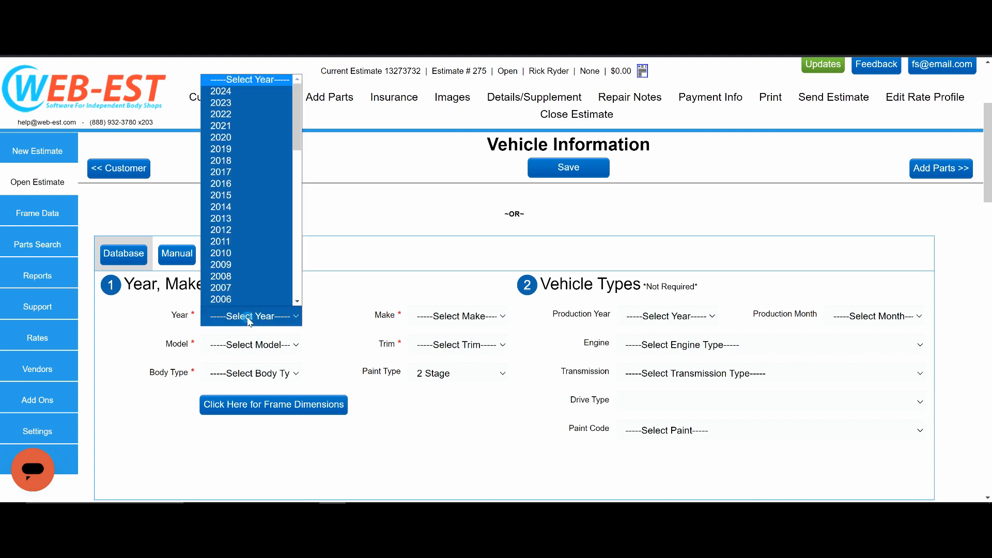
left_click(233, 137)
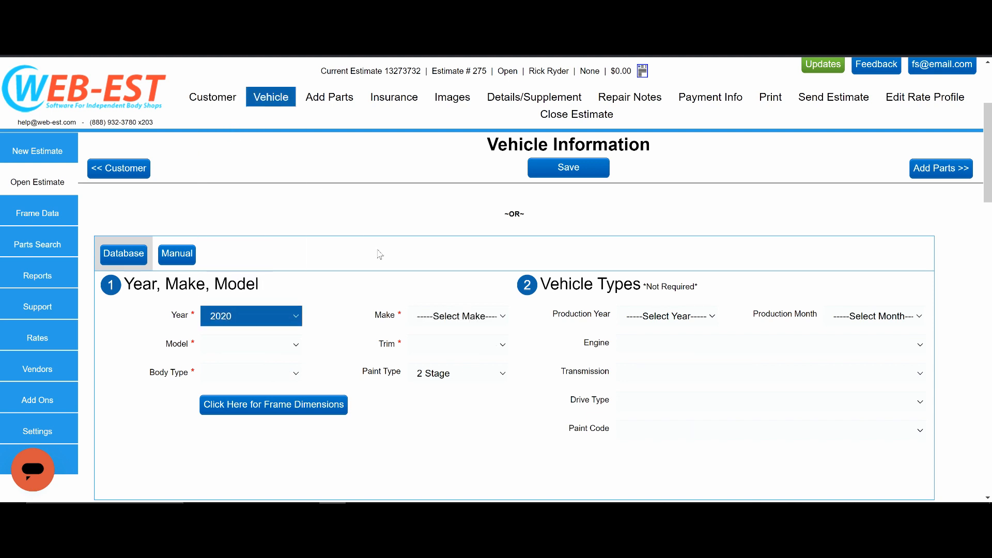
left_click(447, 317)
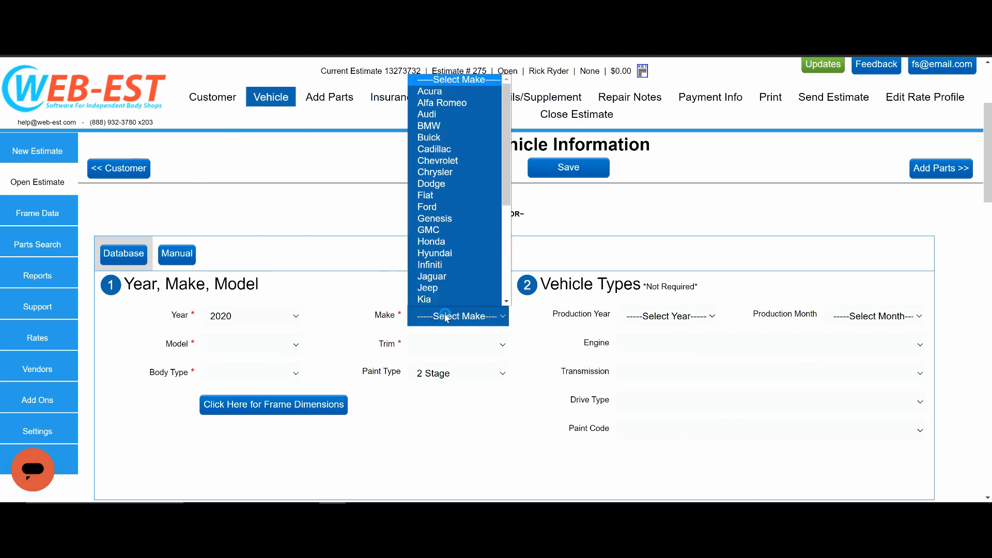
left_click(427, 206)
Set the vehicle's model to Mustang and its trim to GT
left_click(244, 344)
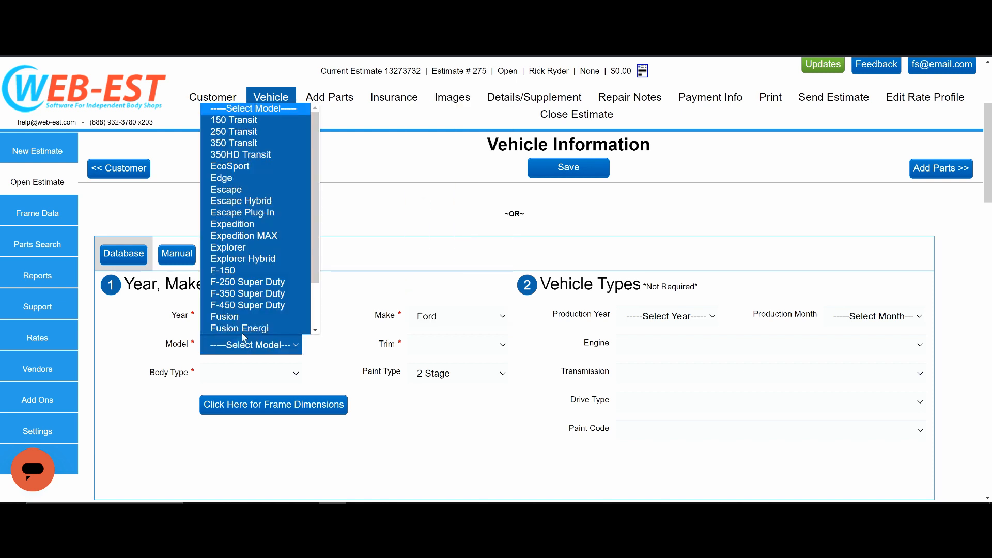
scroll(261, 294, "down", 2)
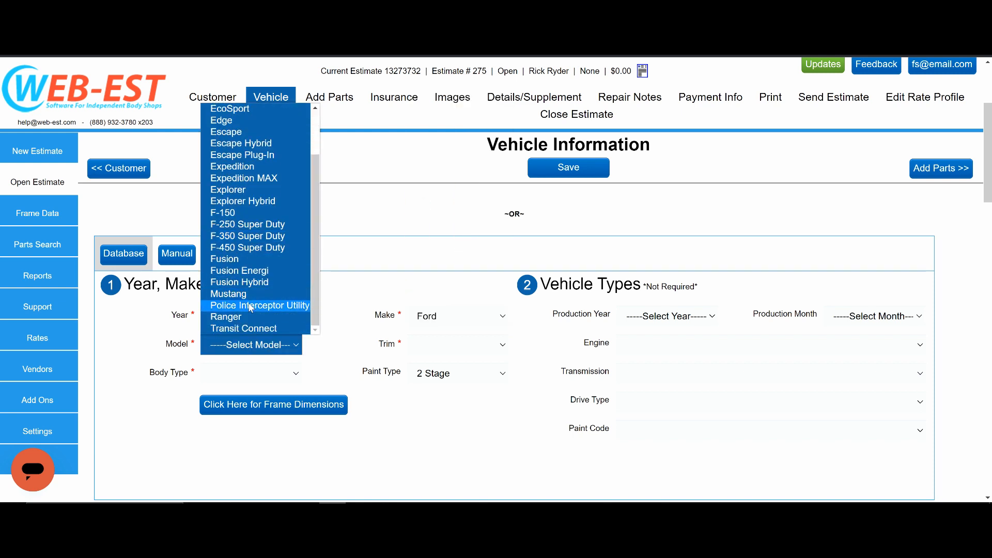
left_click(249, 295)
left_click(476, 345)
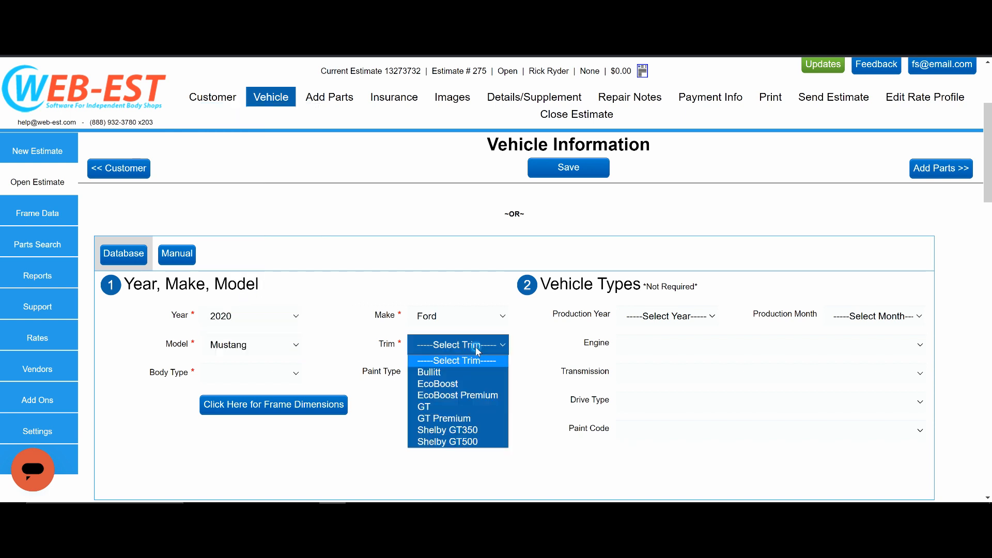
left_click(424, 407)
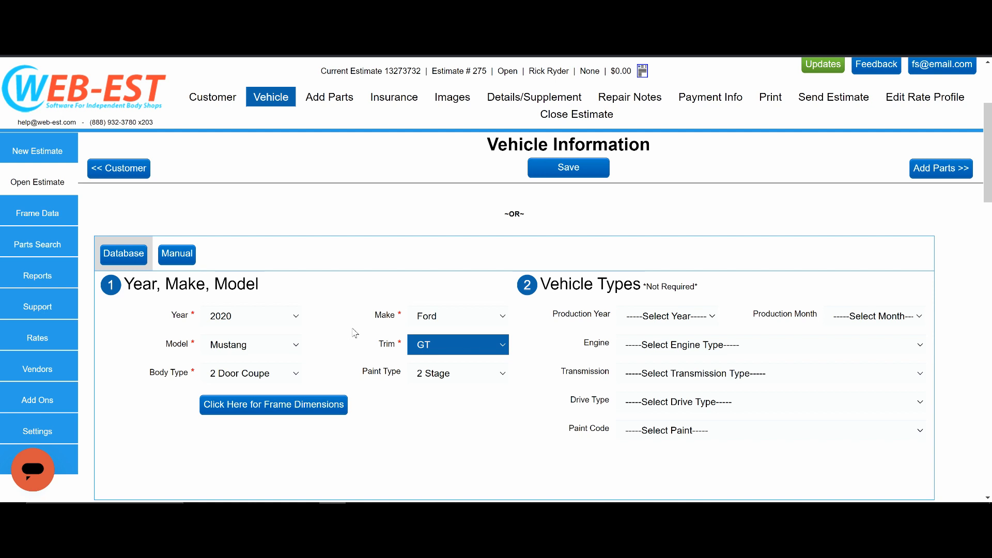
Mark Front as the first point of impact and Left Front as the second, leaving the first impact label unselected
scroll(388, 398, "down", 1)
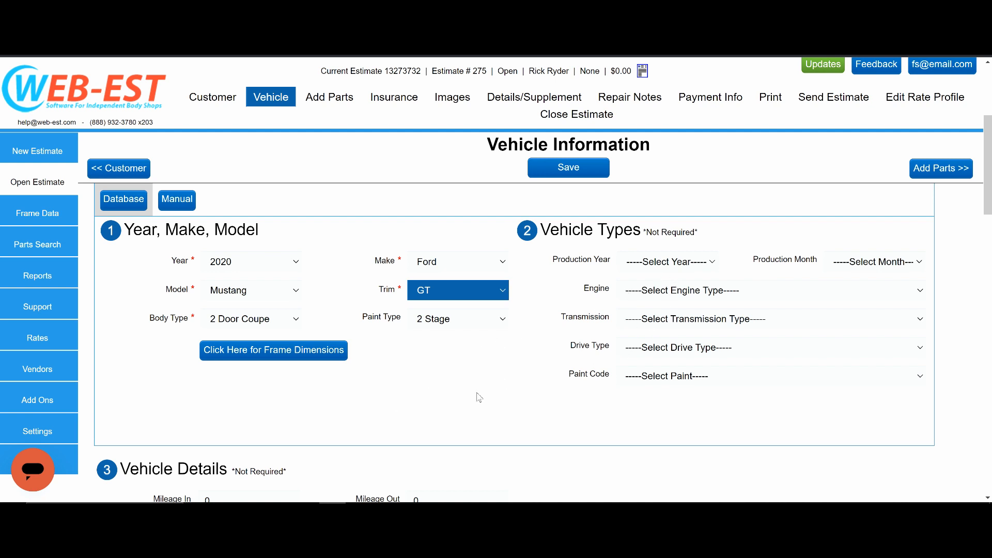
scroll(366, 396, "down", 1)
scroll(356, 390, "down", 3)
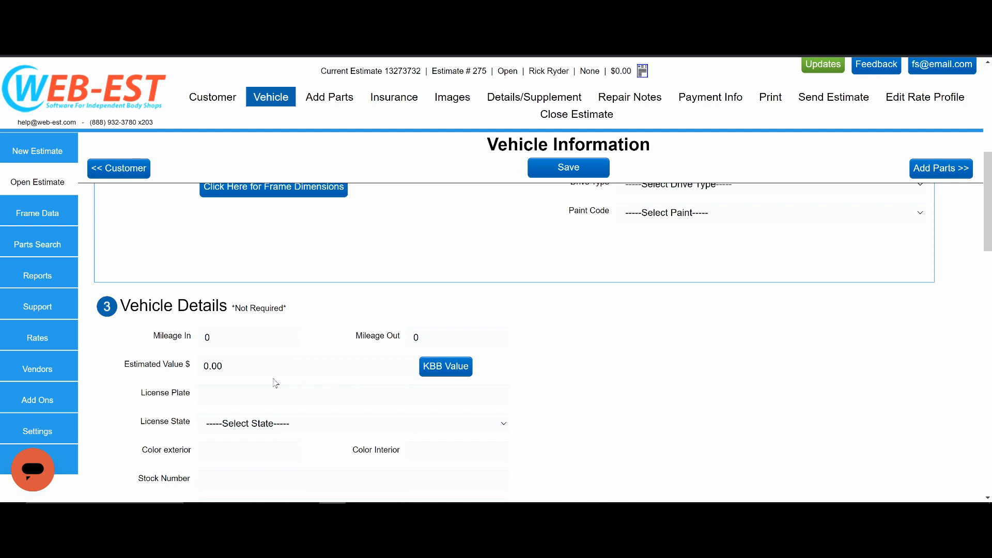
scroll(274, 381, "down", 2)
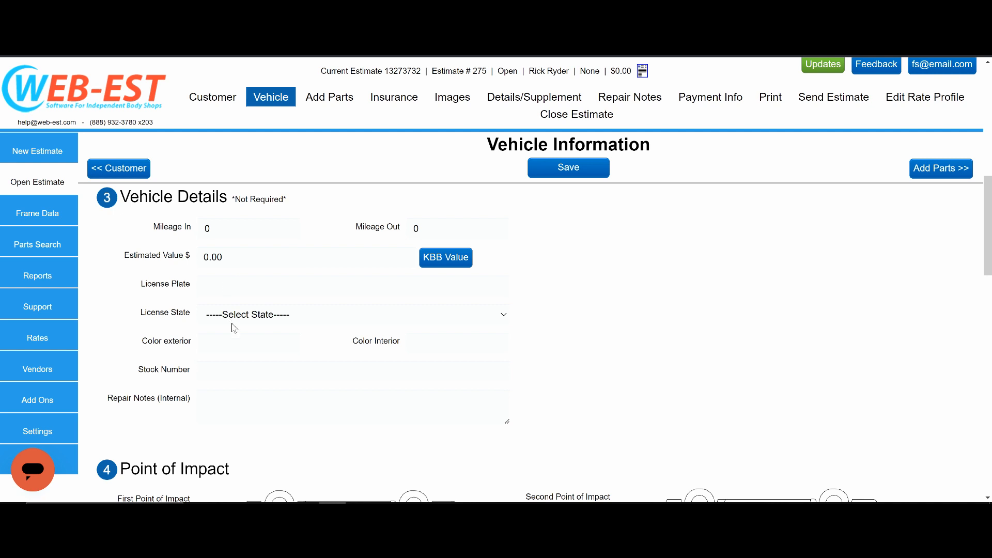
scroll(165, 374, "down", 5)
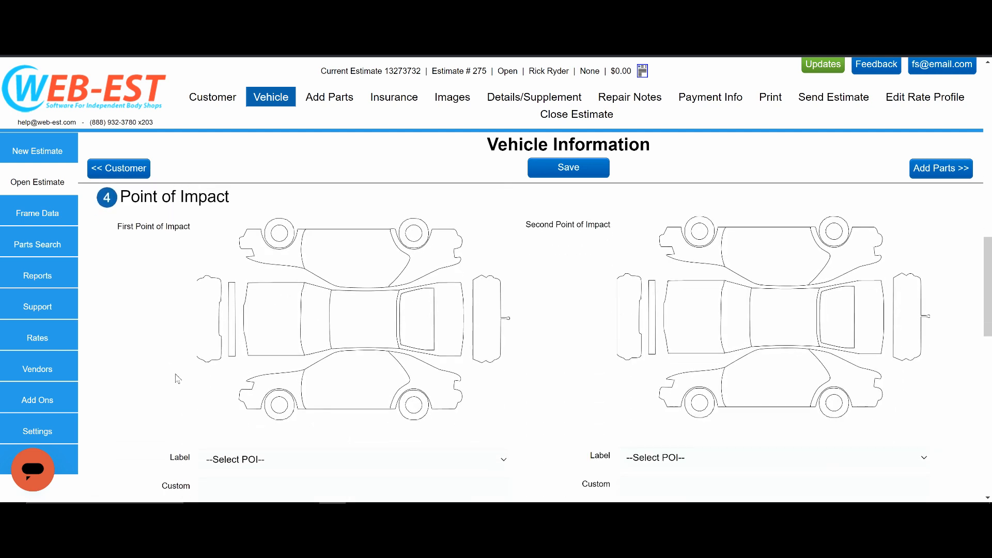
scroll(176, 375, "down", 1)
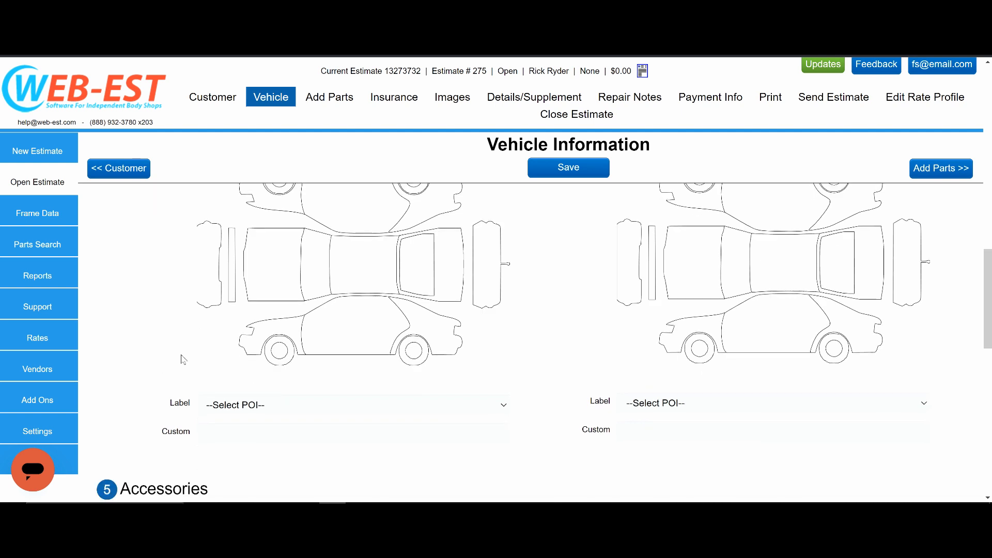
left_click(210, 263)
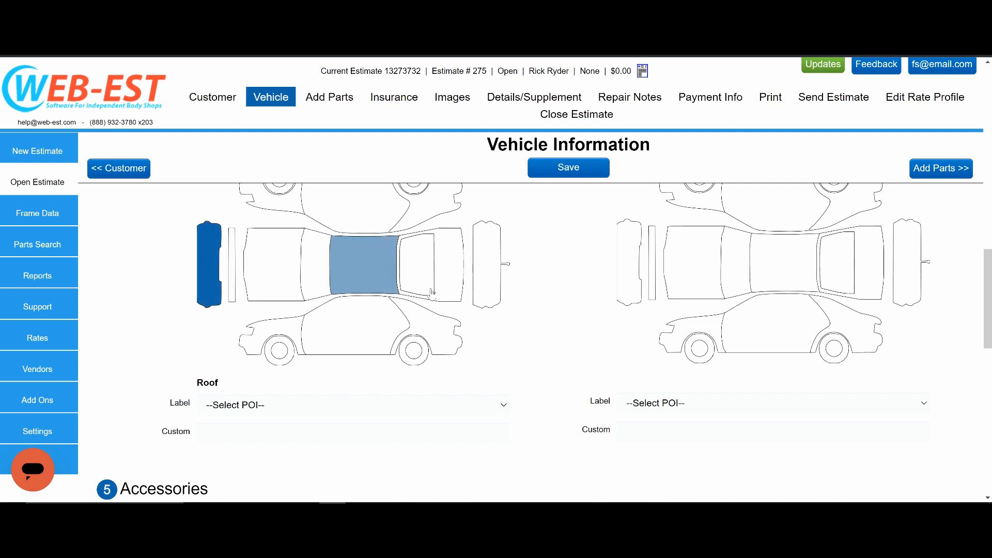
left_click(687, 331)
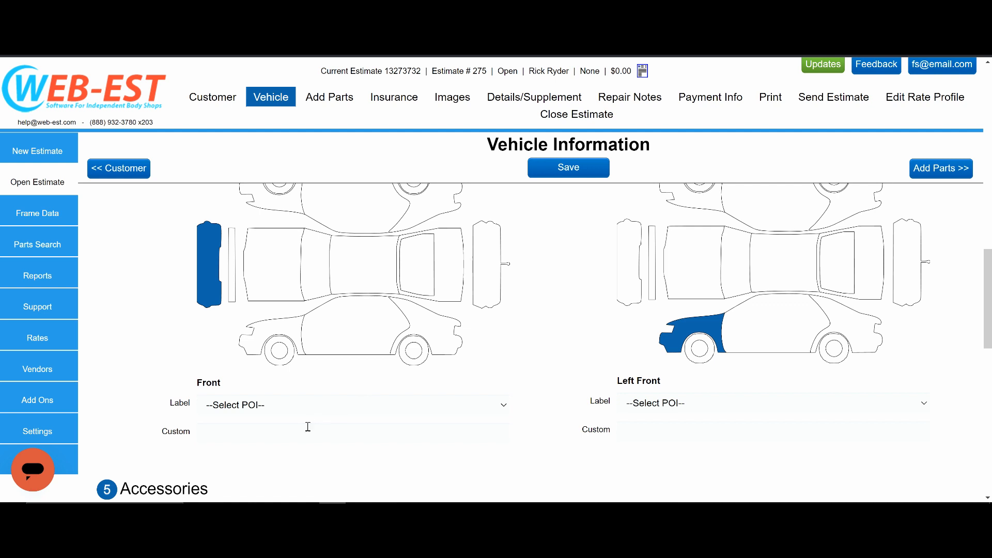
left_click(480, 407)
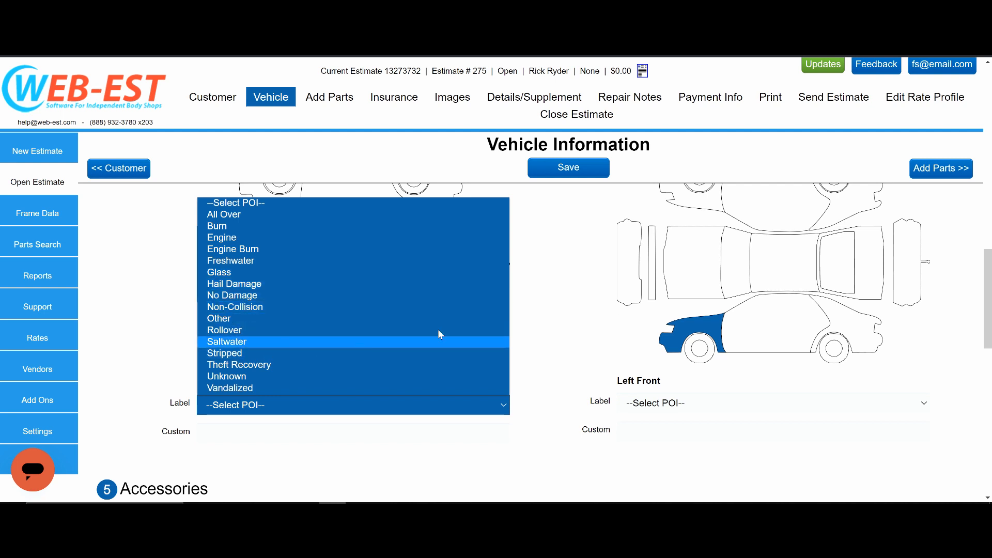
left_click(571, 292)
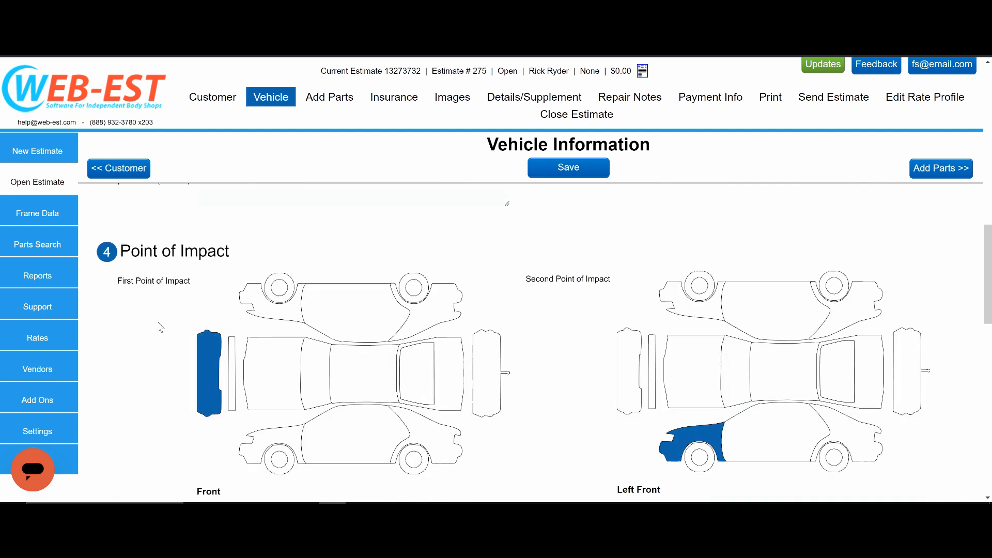
Open the estimate's Add Parts page for the selected vehicle
scroll(160, 327, "up", 4)
scroll(160, 327, "up", 6)
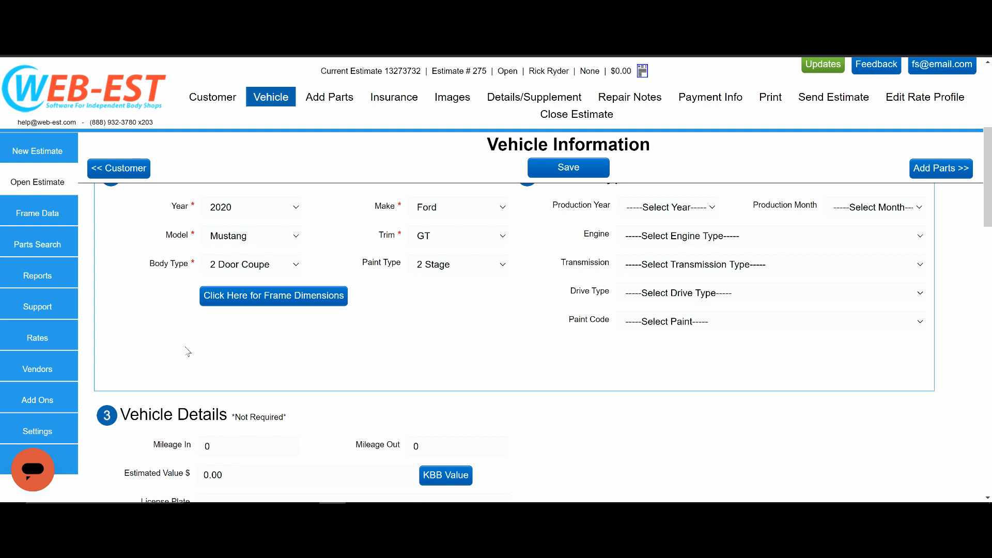
scroll(341, 378, "up", 2)
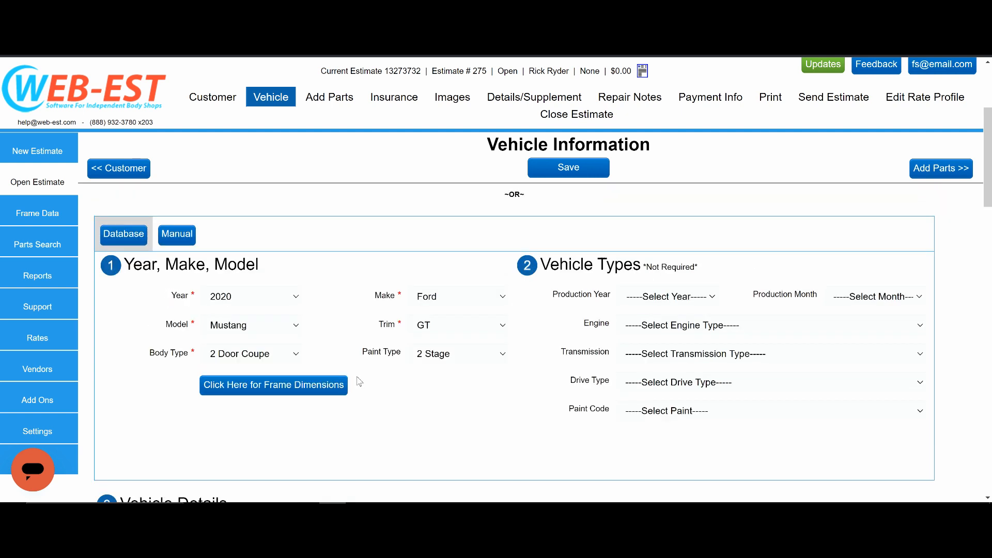
scroll(359, 382, "up", 1)
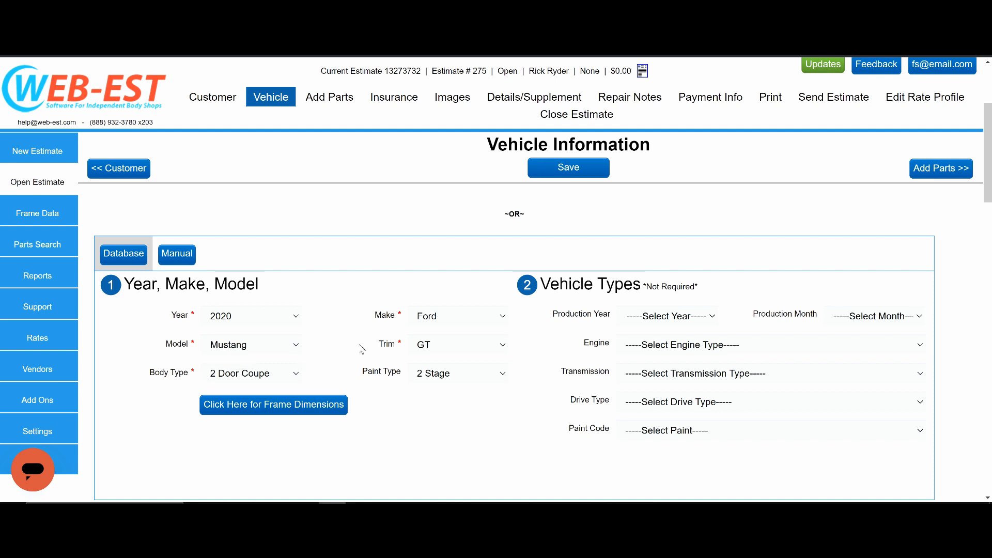
scroll(362, 349, "up", 1)
scroll(360, 341, "up", 2)
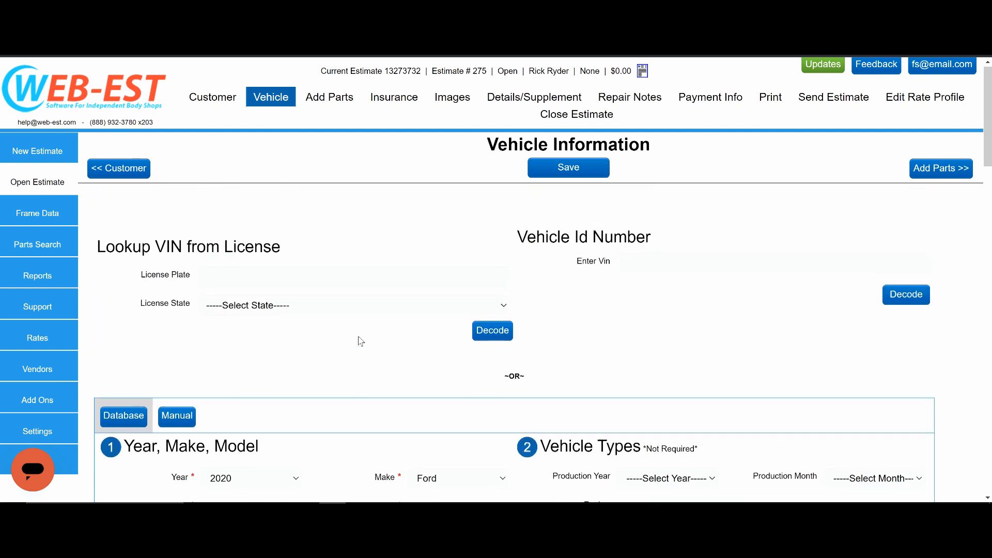
left_click(333, 102)
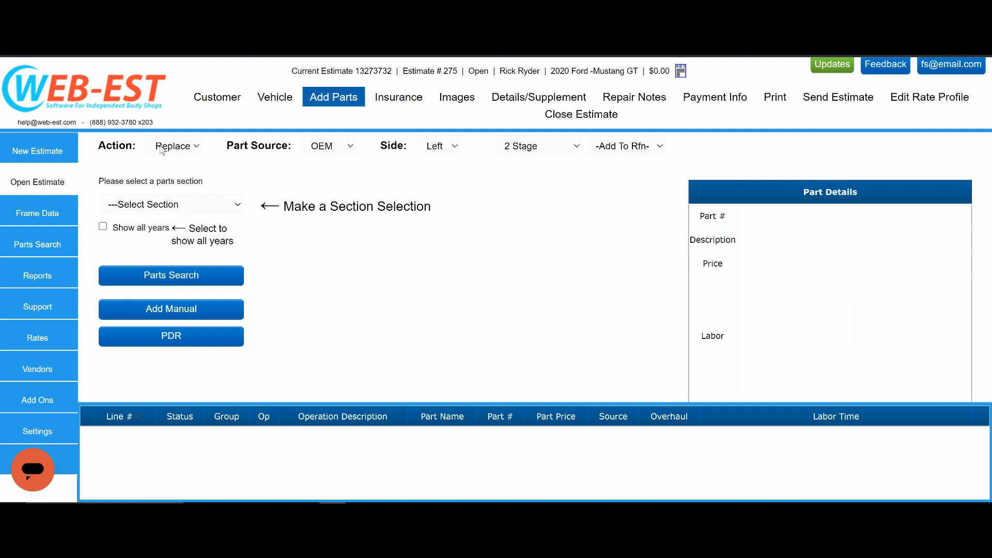
Examine the available choices for the part action, part source and side
left_click(196, 148)
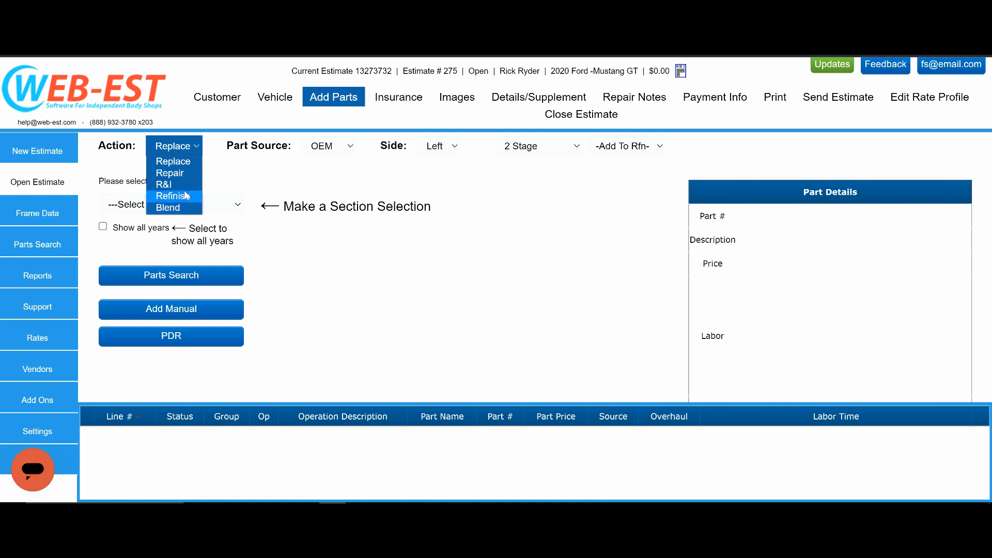
left_click(249, 173)
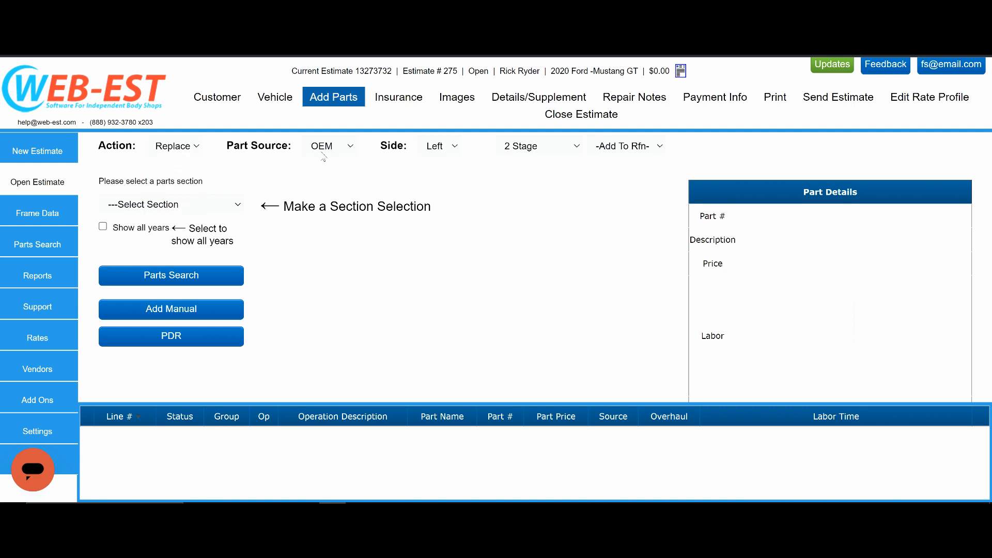
left_click(348, 148)
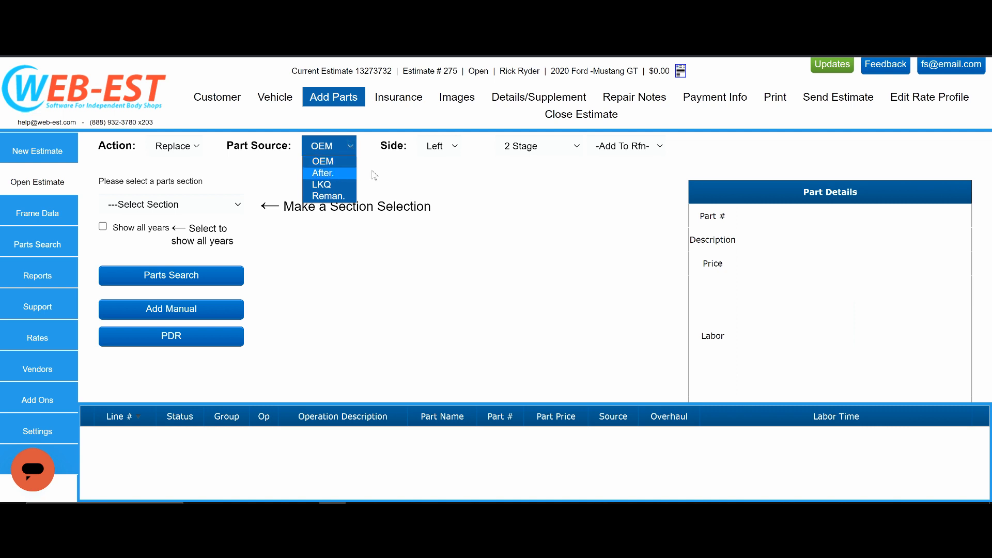
left_click(396, 177)
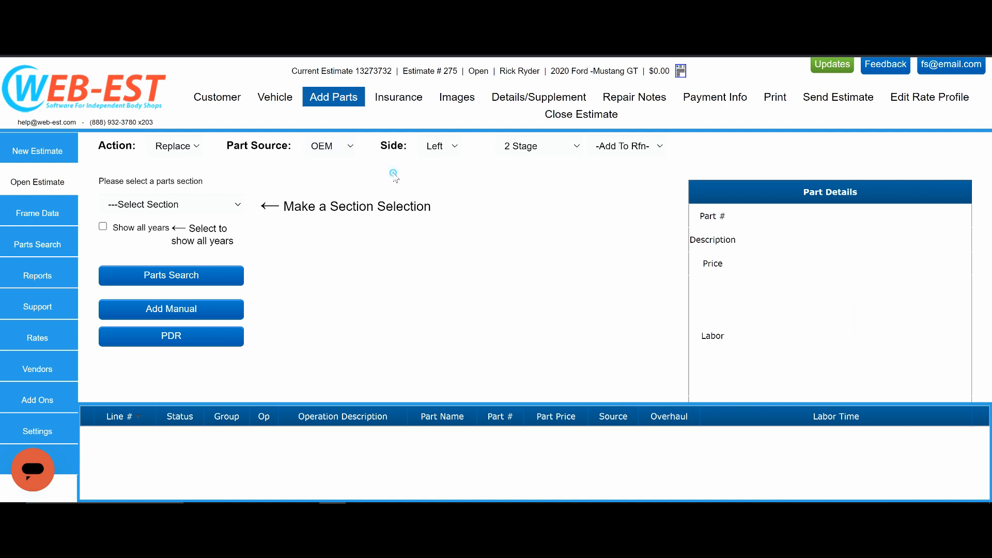
left_click(454, 150)
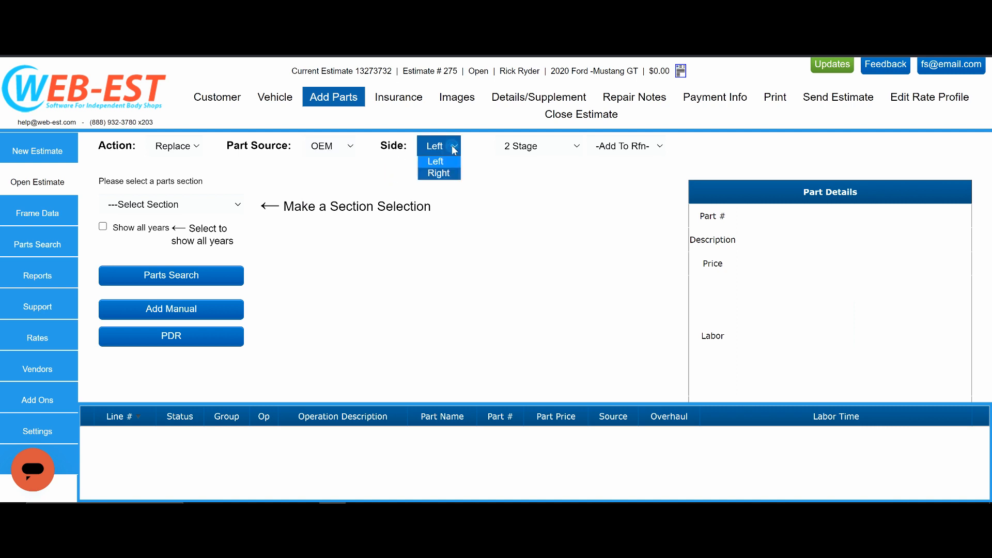
left_click(369, 176)
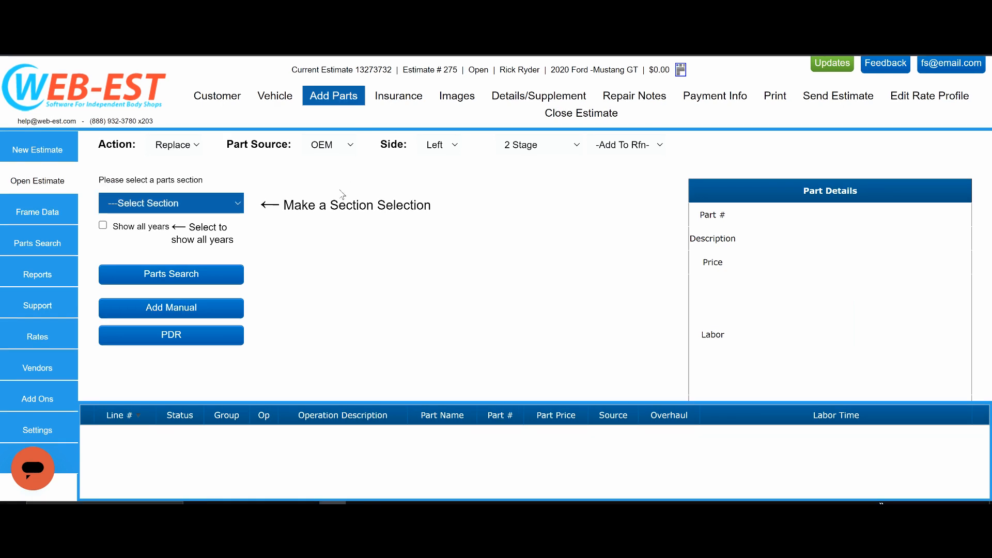
Display the Front Bumper parts section for the vehicle
left_click(203, 211)
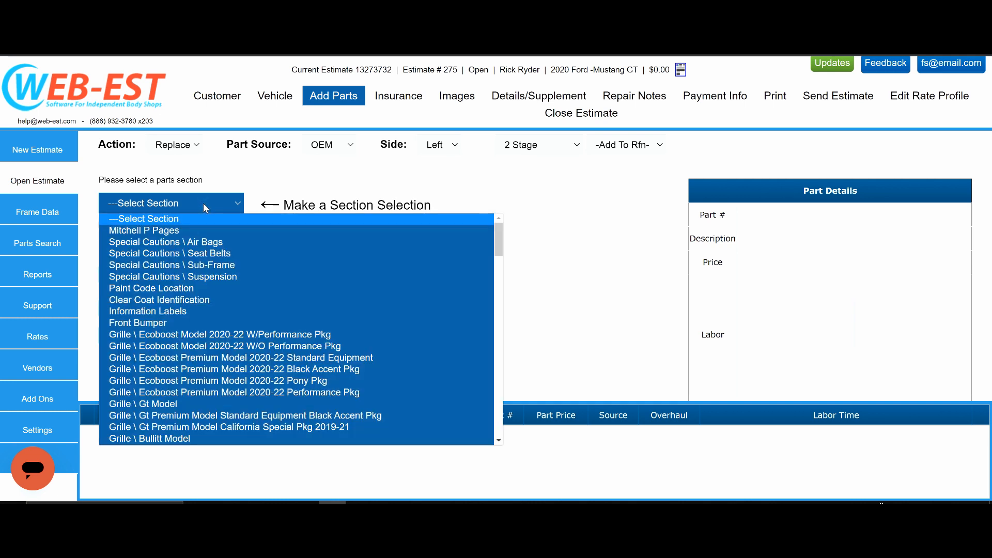
left_click(155, 324)
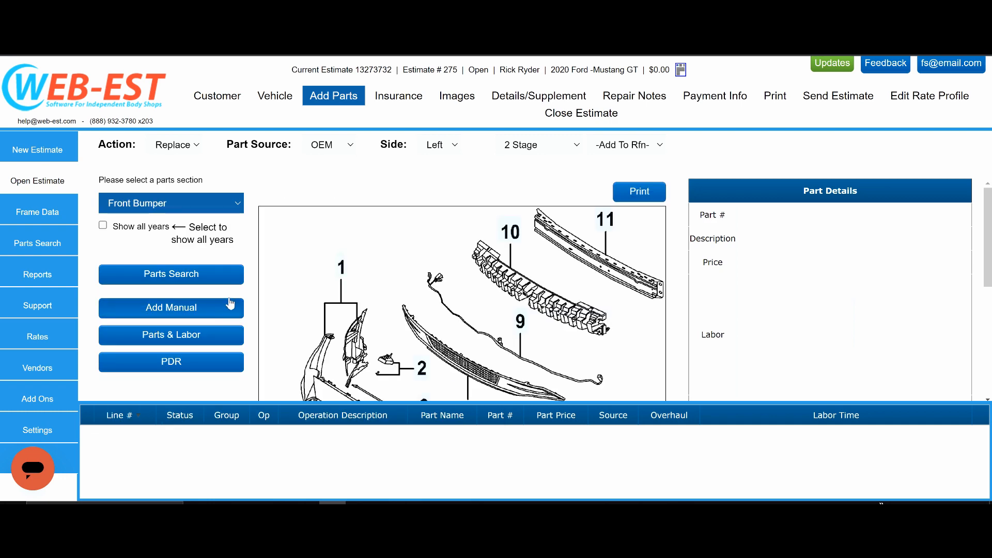
Add the left-side OEM replacement front bumper cover for the GT Model w/o Performance Pkg, keeping the default 2 Stage paint options
scroll(285, 291, "down", 4)
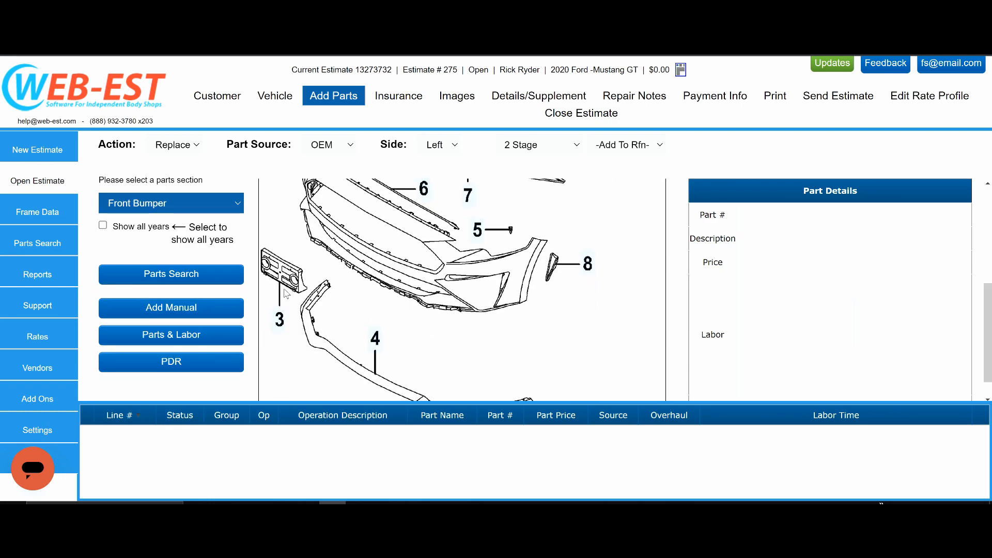
scroll(287, 294, "up", 2)
scroll(287, 294, "up", 1)
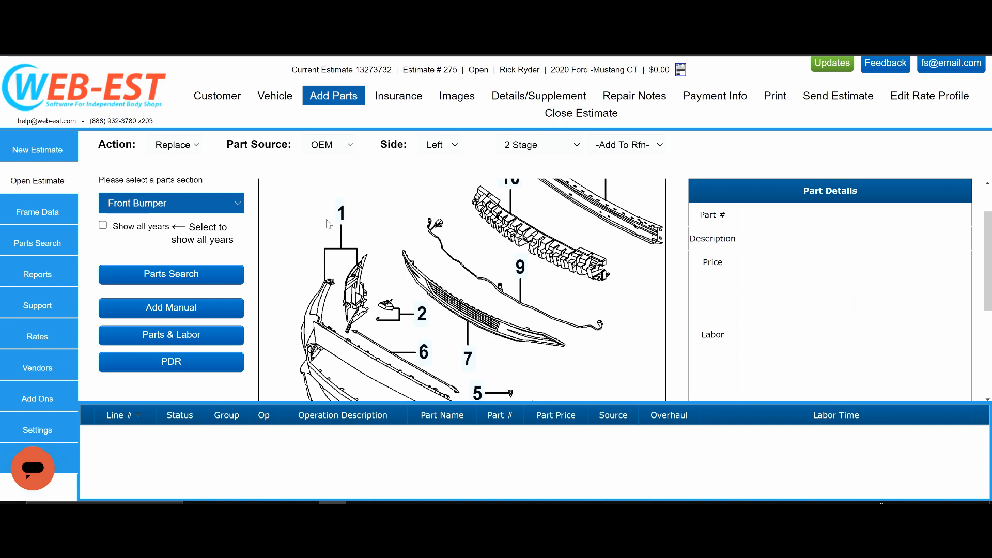
left_click(342, 214)
mouse_move(346, 215)
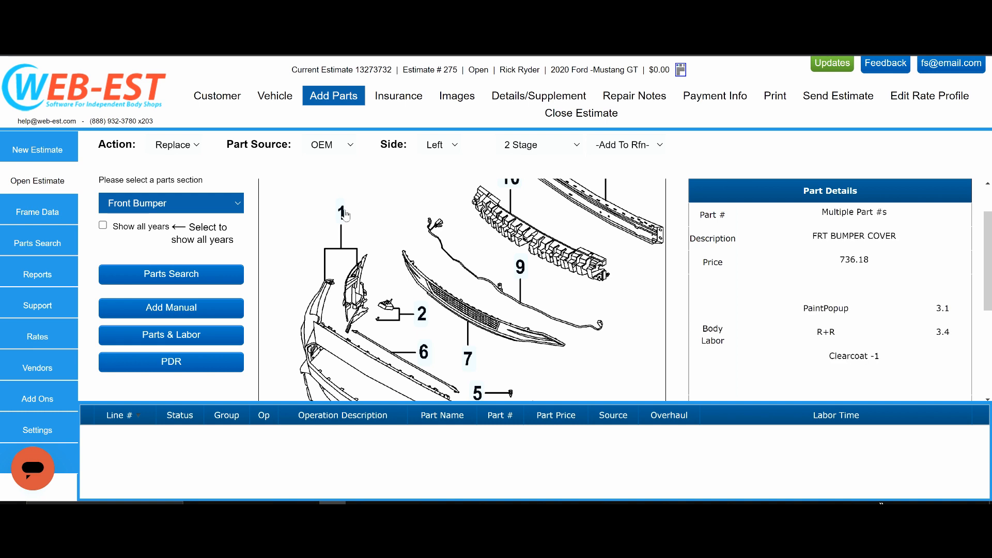
left_click(345, 214)
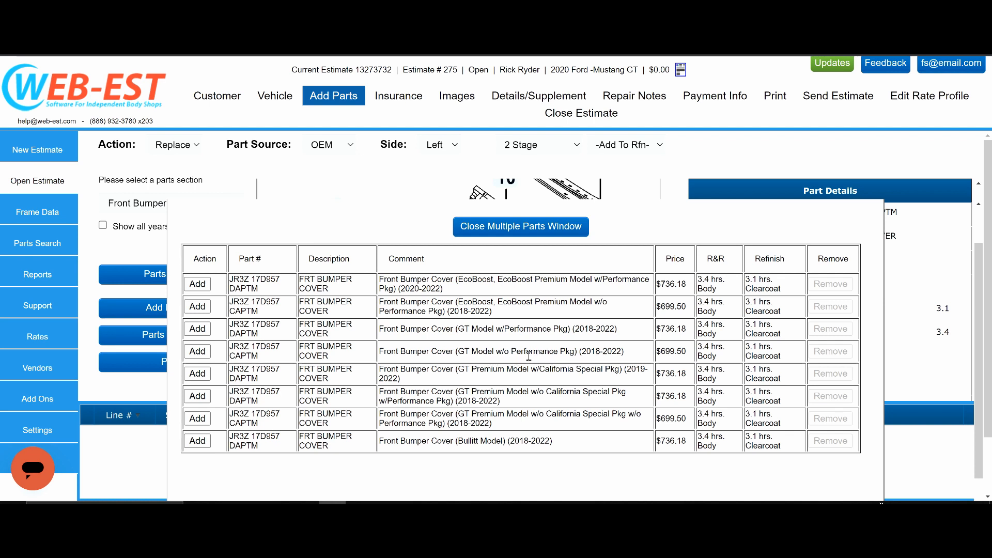
left_click(198, 352)
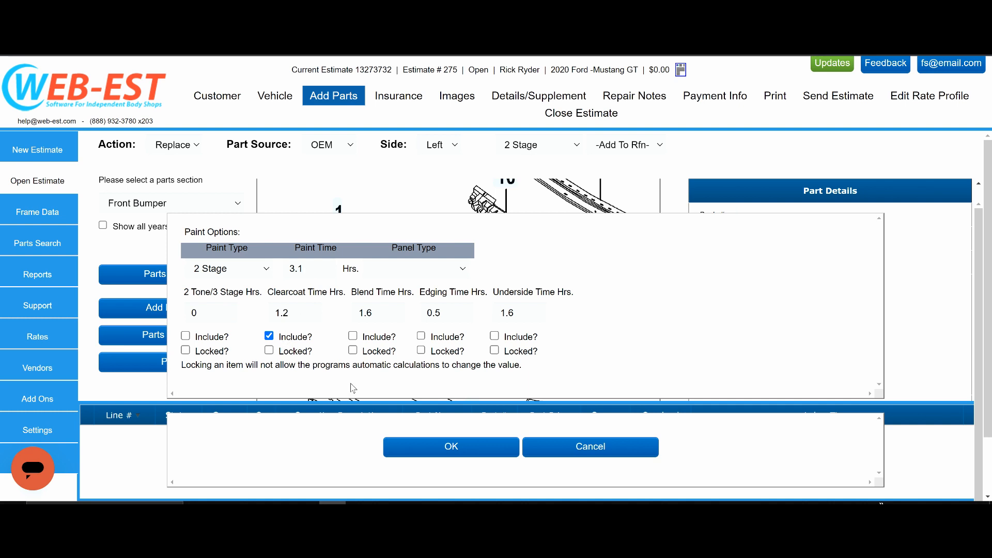
left_click(450, 448)
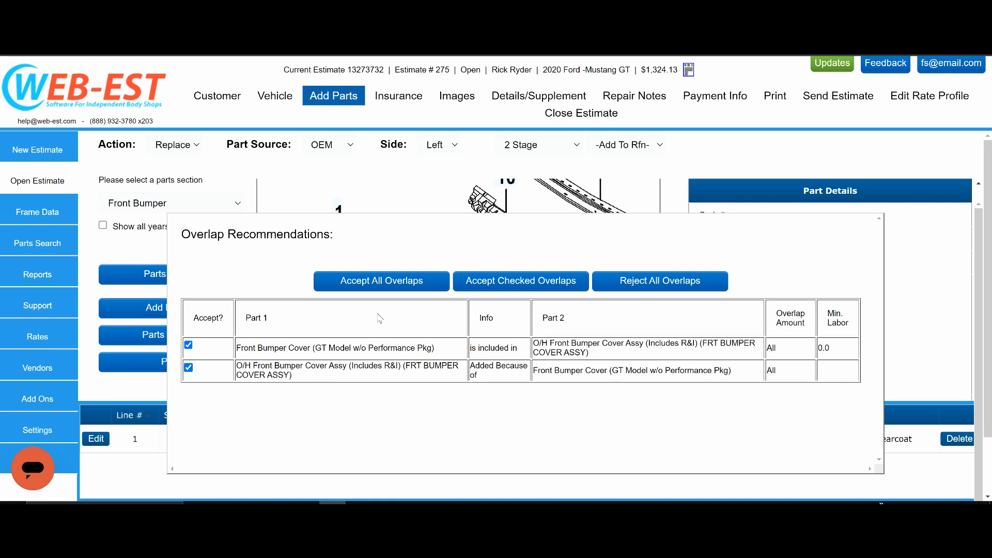
Accept all bumper overlaps and the ProAdvisor items Hazardous Waste Removal and Flex Additive, with Clean Vehicle for Delivery selected as well
left_click(379, 284)
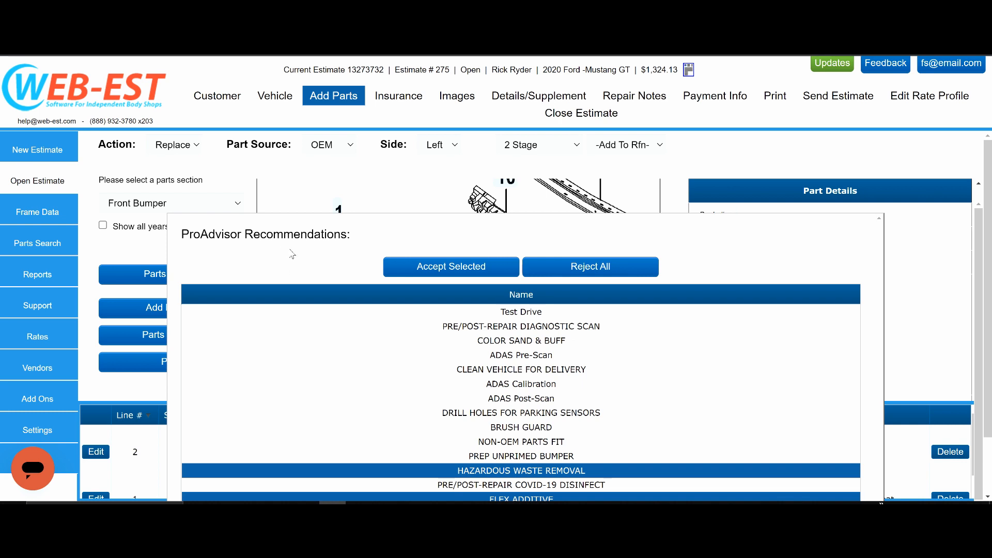
scroll(291, 315, "down", 1)
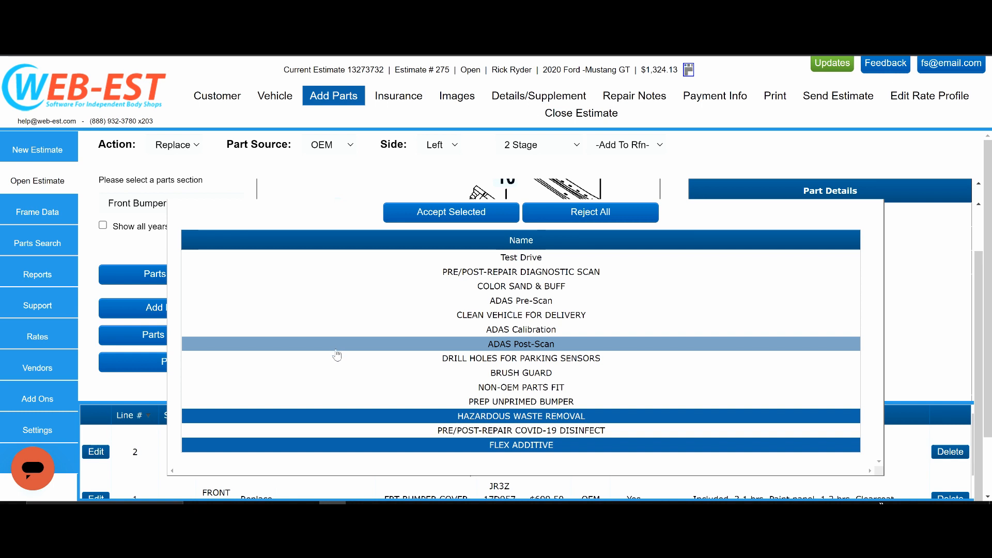
left_click(510, 319)
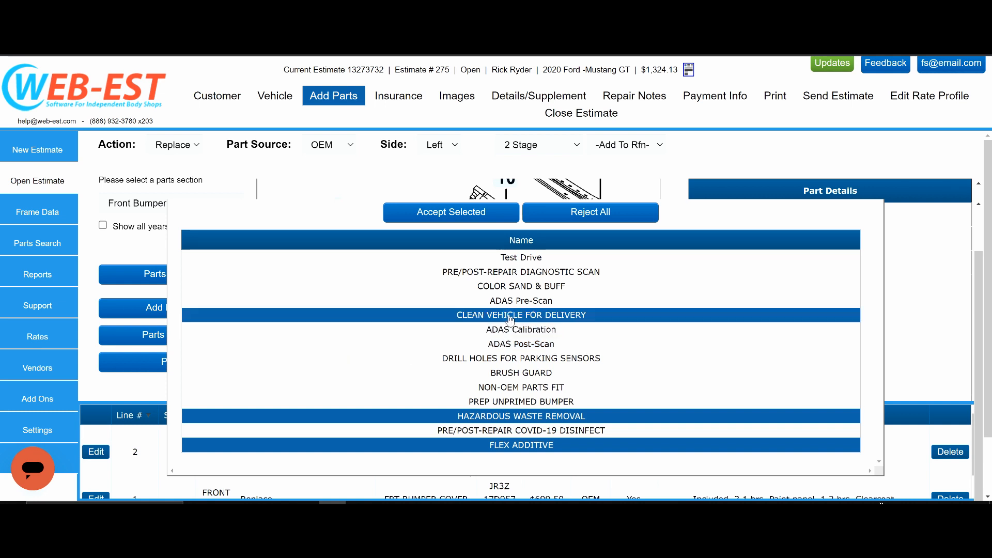
left_click(450, 218)
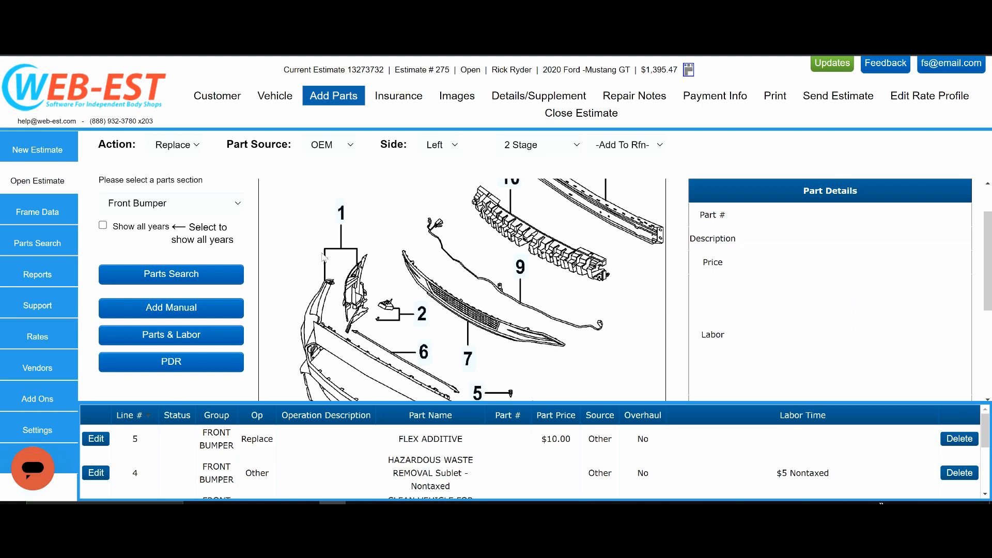
Display the Front Fender \ Sheet Metal parts section and look over its diagram
left_click(214, 204)
scroll(184, 346, "down", 6)
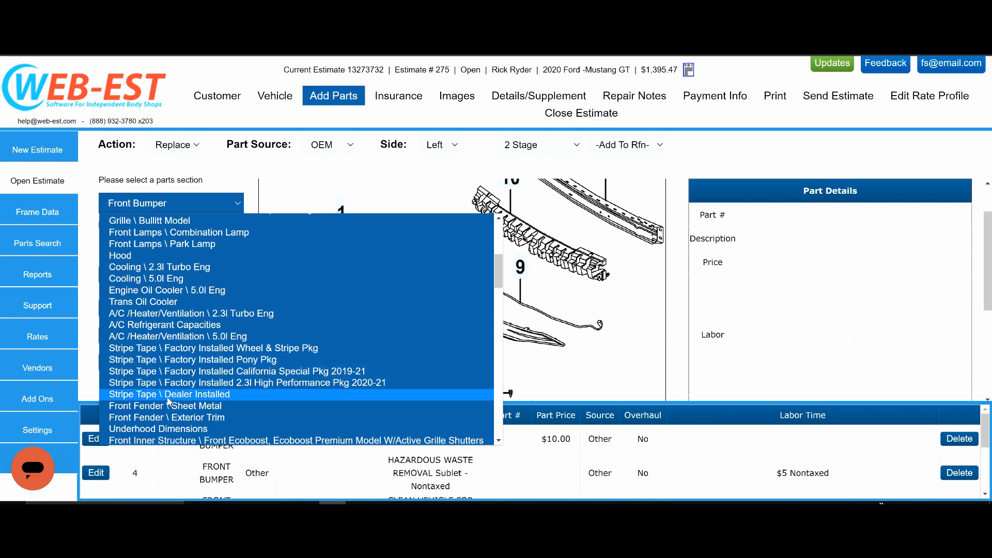
left_click(182, 407)
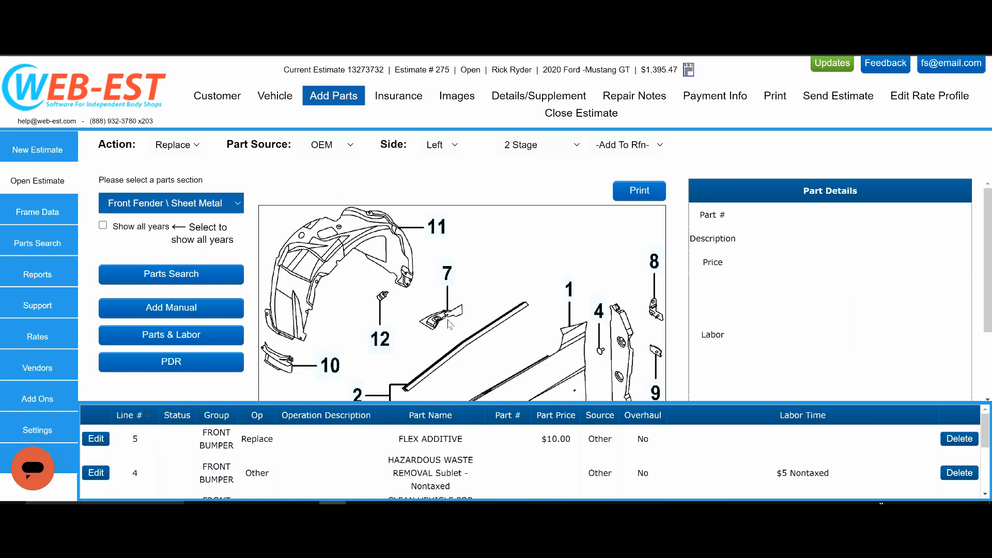
scroll(449, 324, "down", 2)
scroll(448, 324, "up", 2)
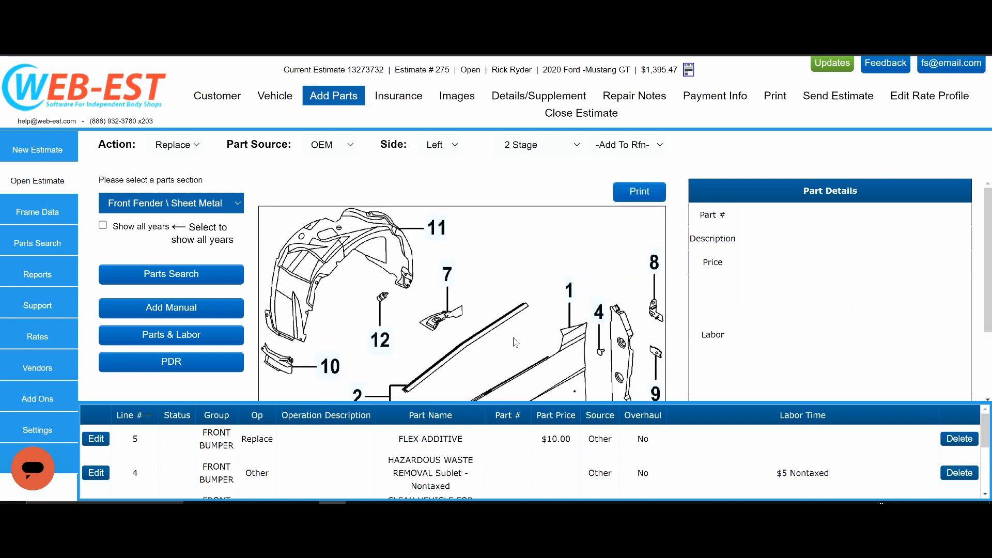
Add a Repair operation for the left GT Model aluminum front fender with a repair time of 2 hours and edging time included
left_click(194, 145)
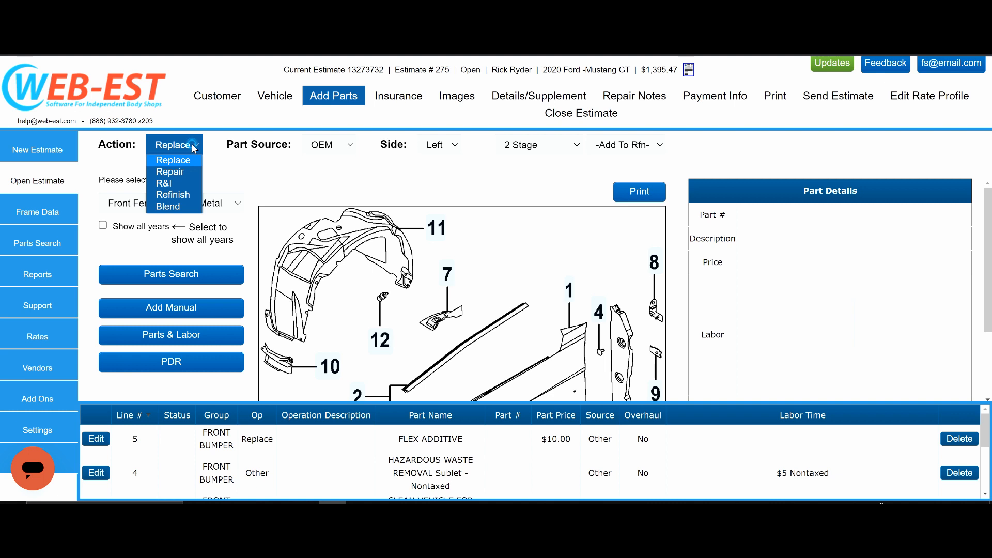
left_click(168, 174)
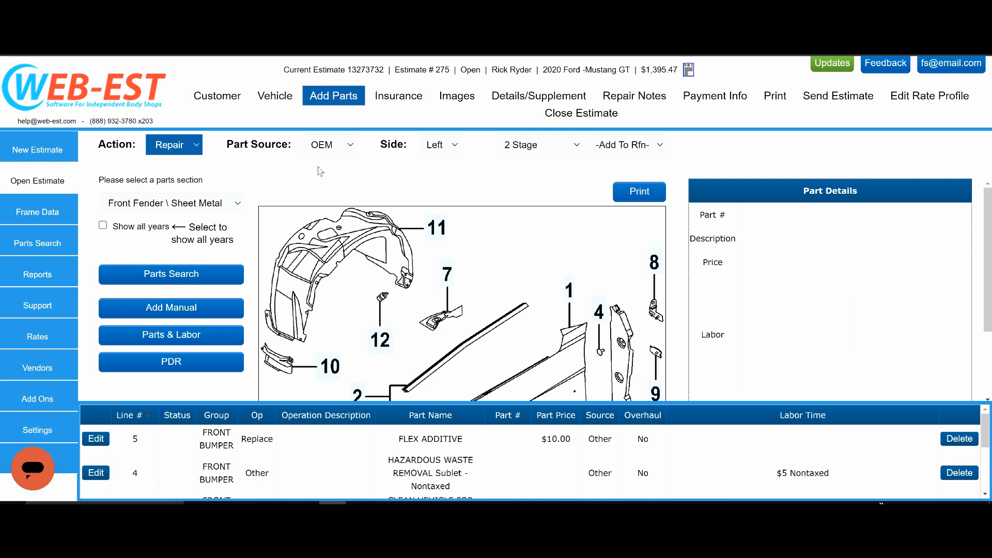
scroll(476, 268, "down", 1)
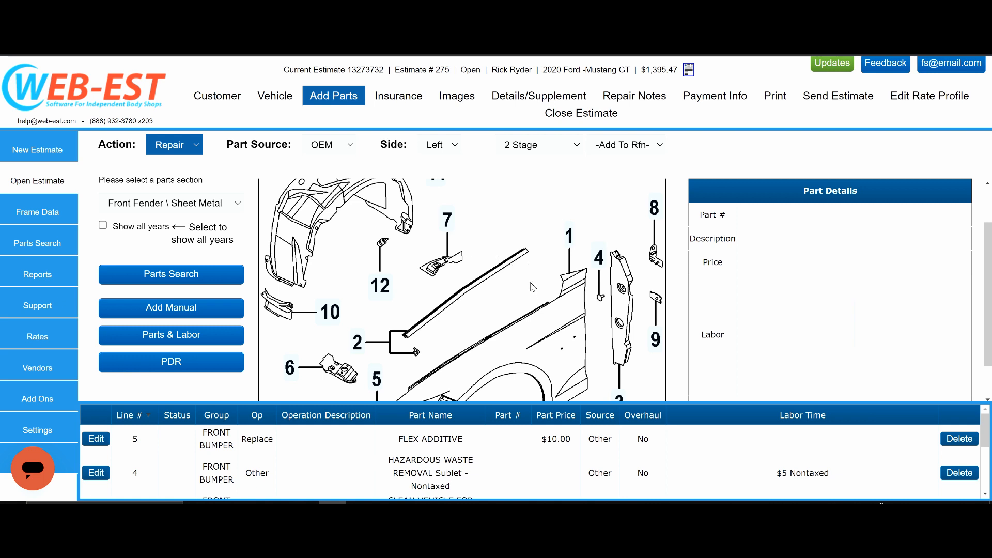
mouse_move(568, 240)
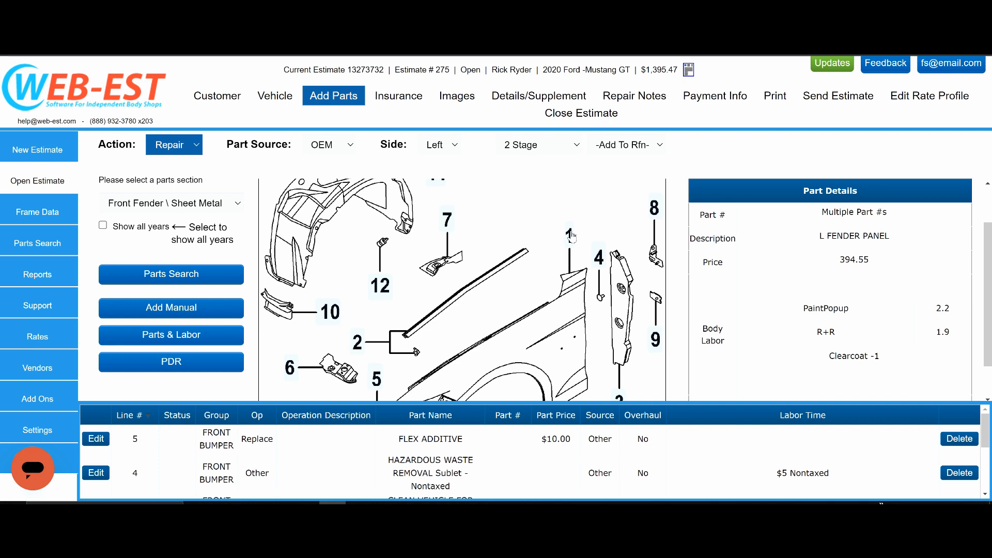
left_click(570, 235)
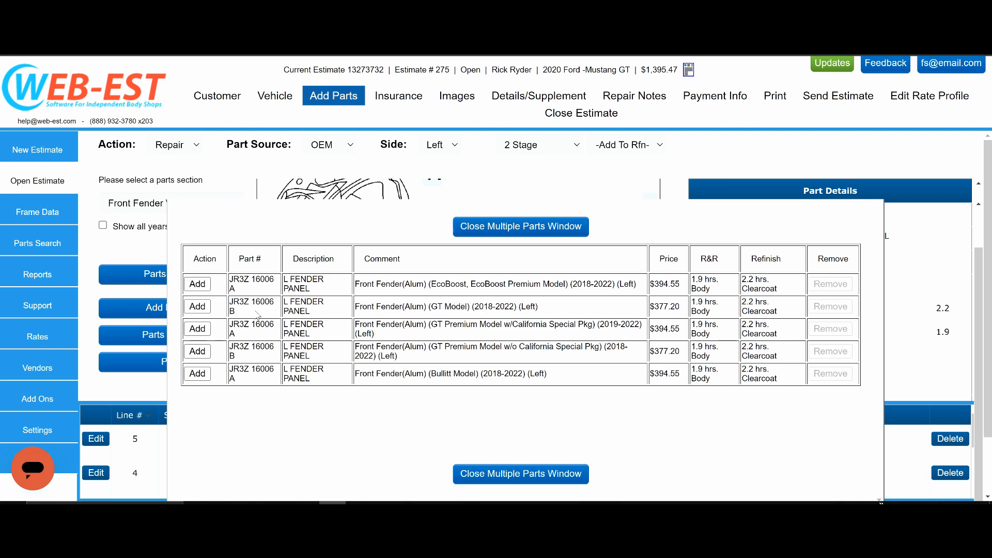
left_click(197, 307)
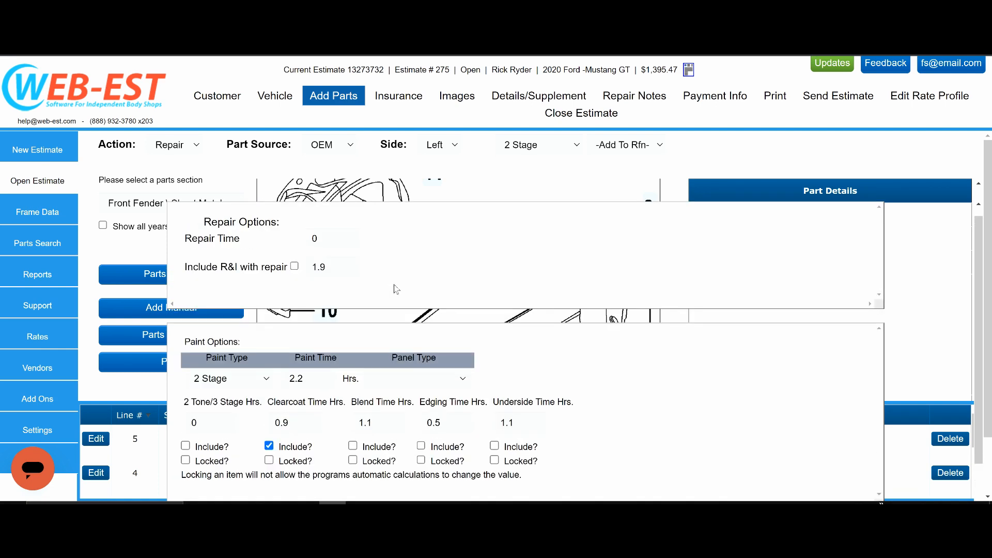
left_click_drag(330, 252, 292, 252)
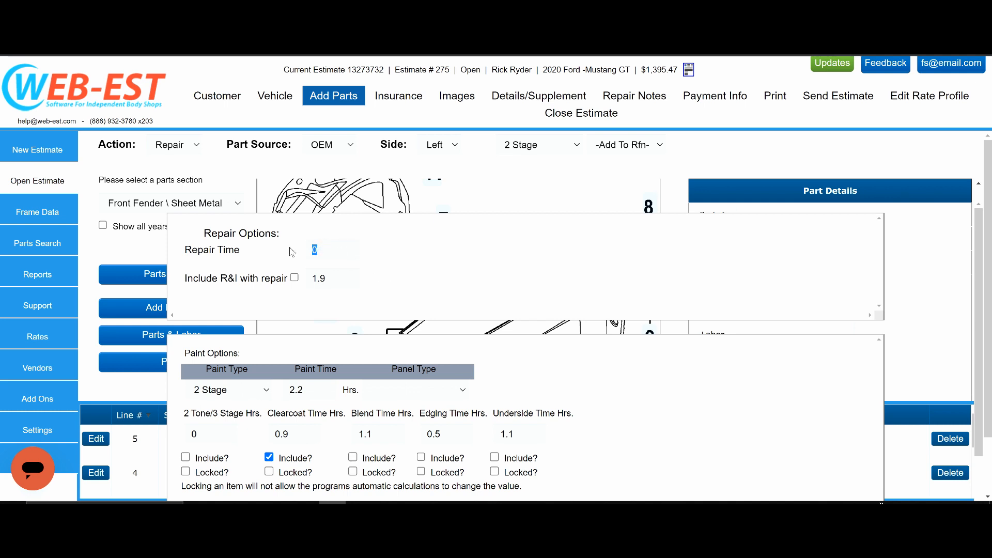
type("2")
scroll(268, 385, "down", 2)
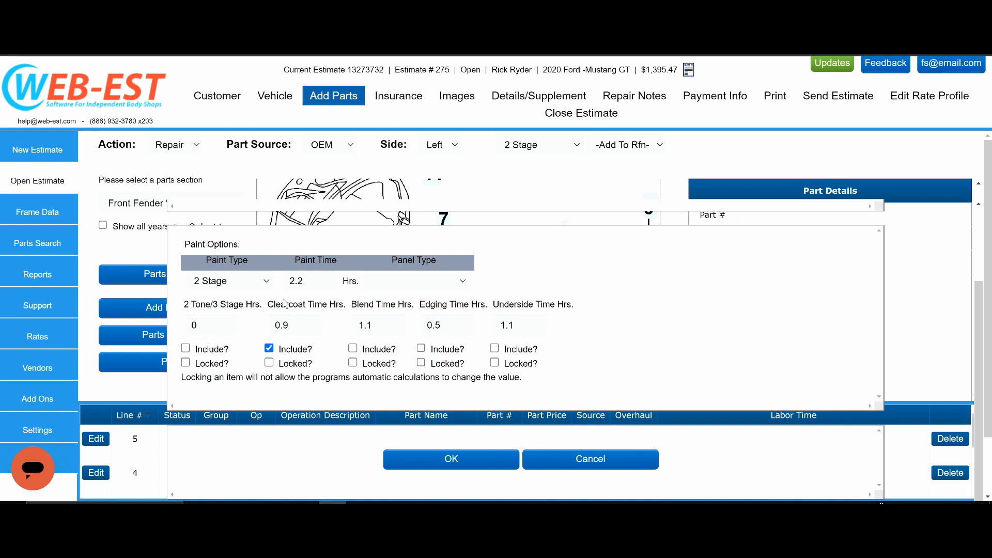
left_click(422, 348)
left_click(451, 460)
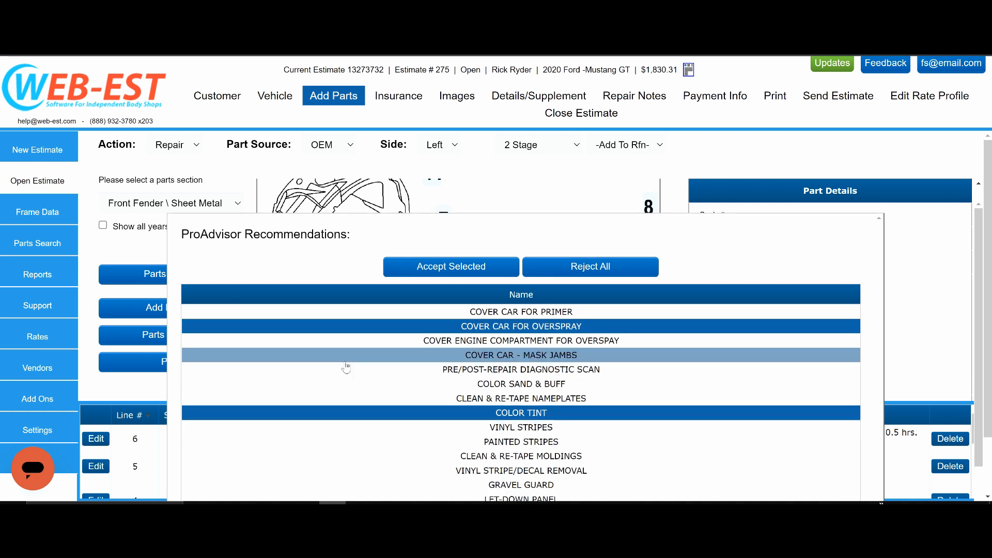
Add Color Sand & Buff to the preselected fender recommendations, Cover Car for Overspray and Color Tint, and accept them
scroll(385, 361, "down", 3)
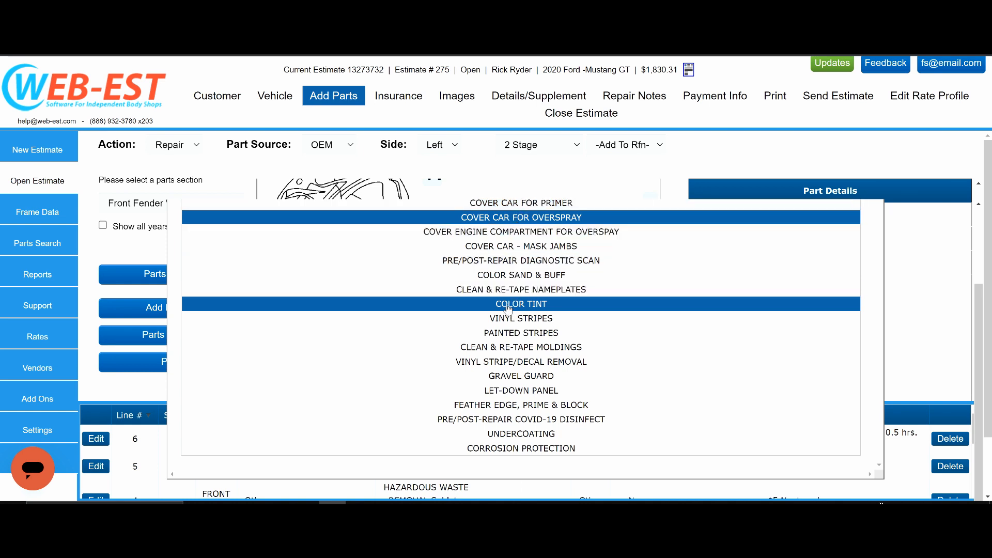
left_click(517, 279)
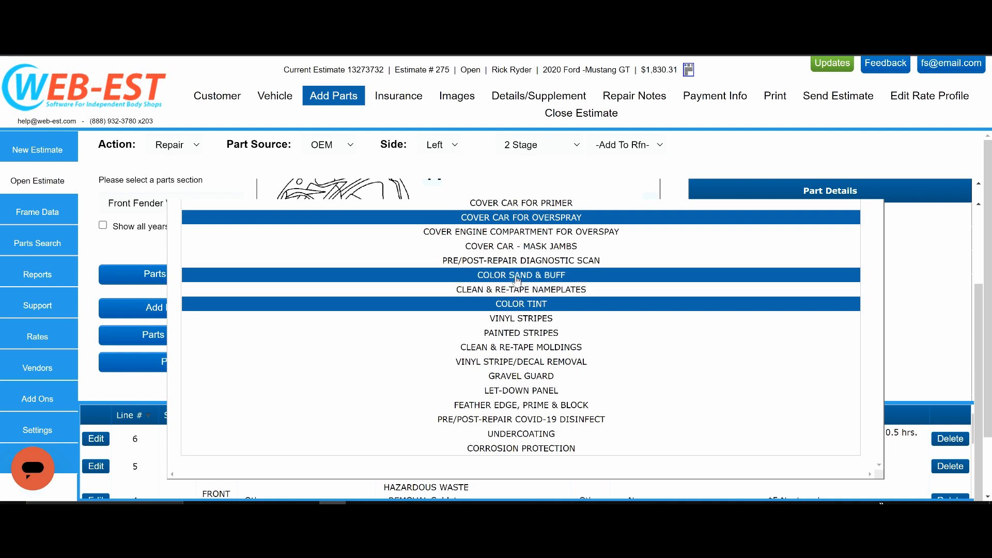
scroll(370, 335, "up", 2)
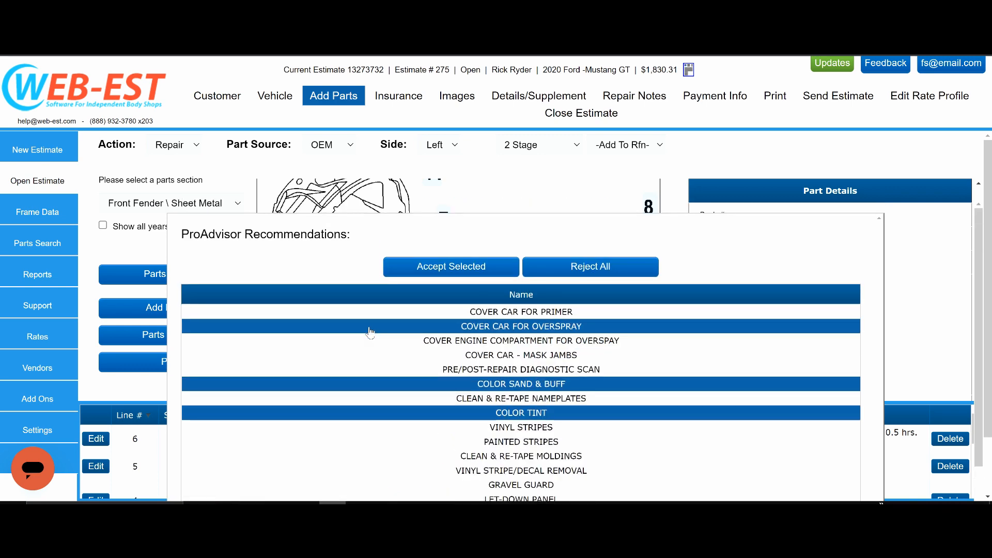
left_click(438, 269)
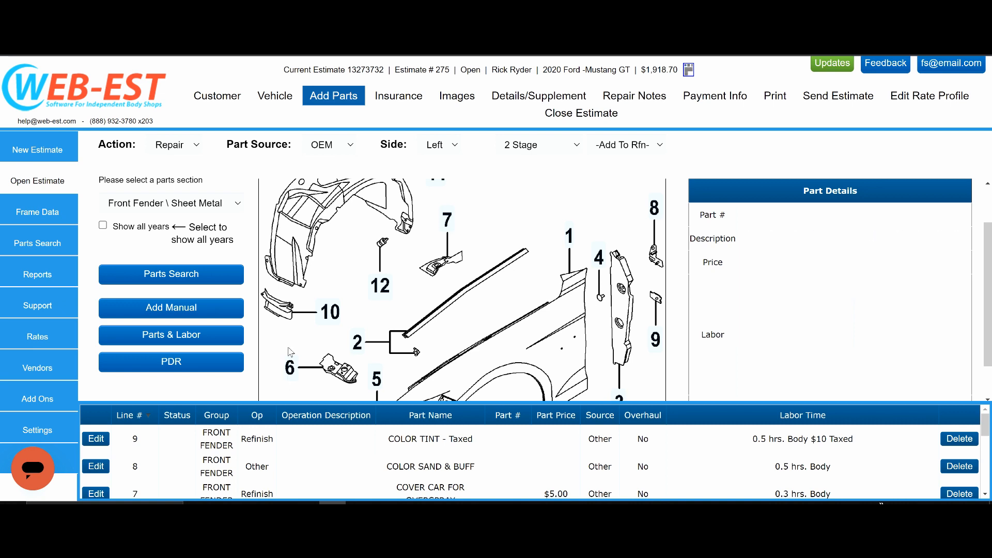
Add the preset charge Two Wheel Alignment to the estimate as a manual entry
left_click(173, 310)
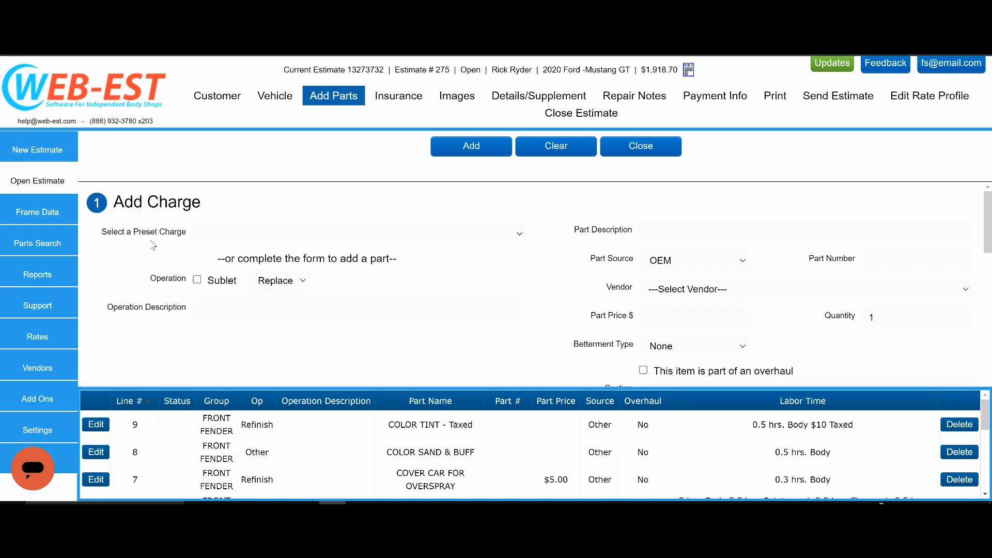
left_click(360, 237)
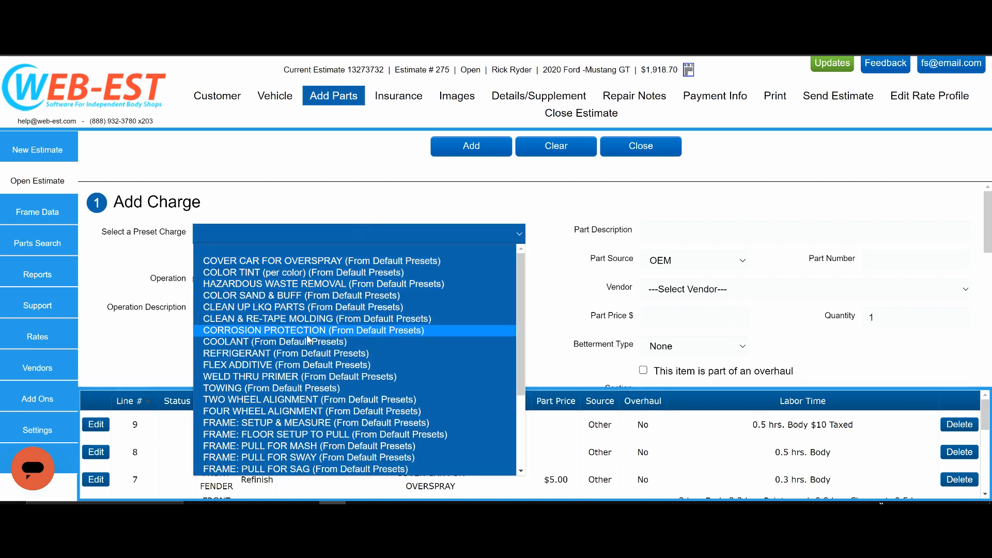
left_click(282, 405)
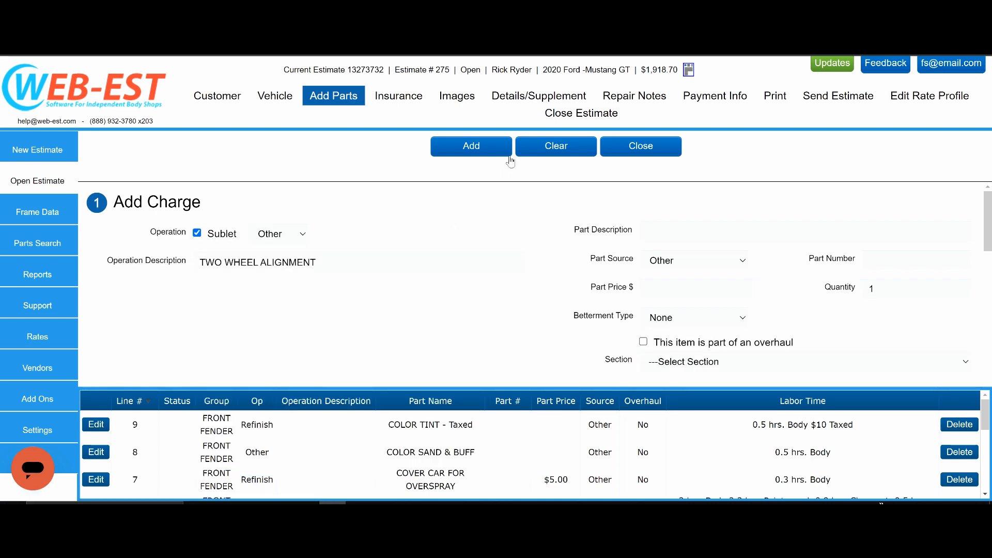
left_click(478, 156)
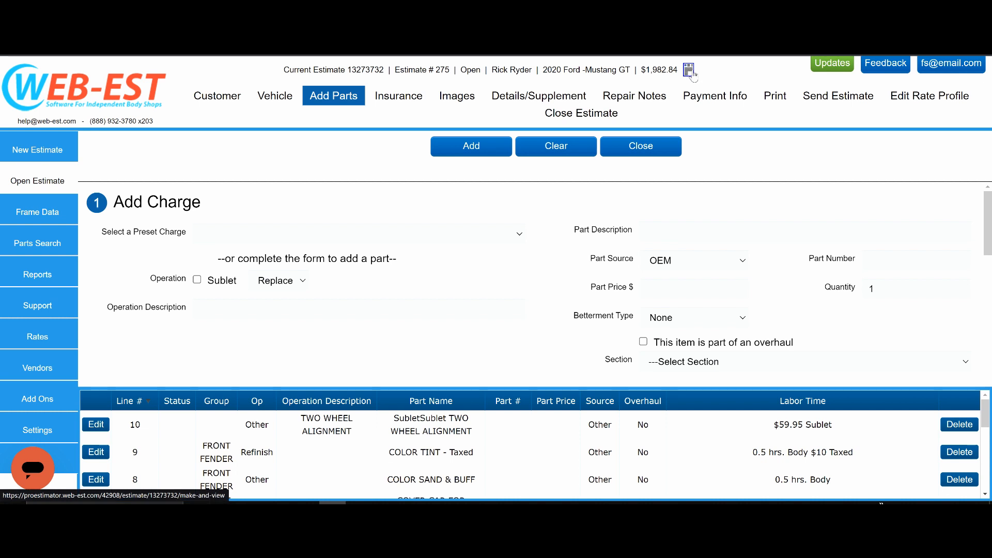
Generate the printable Estimate report as a PDF with the default report options
left_click(775, 99)
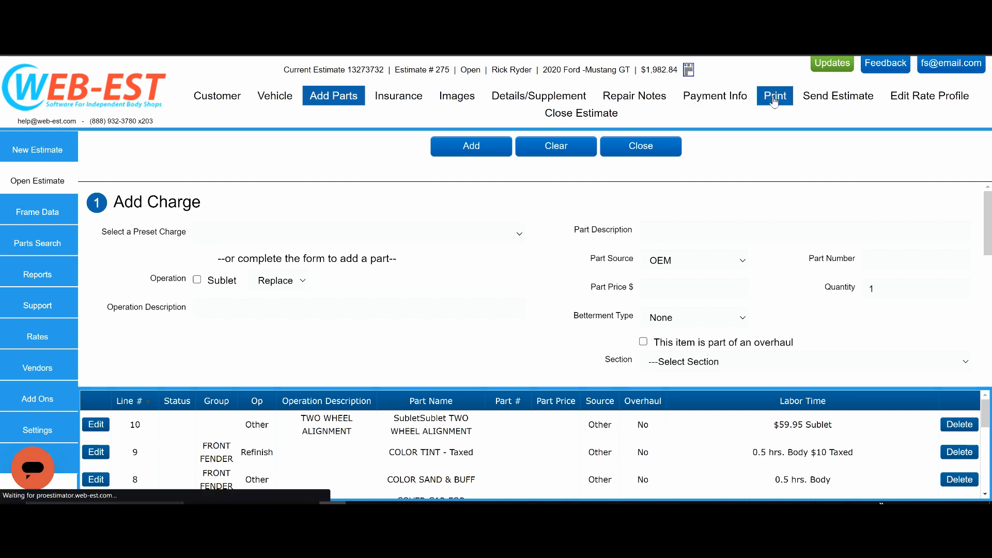
left_click(158, 250)
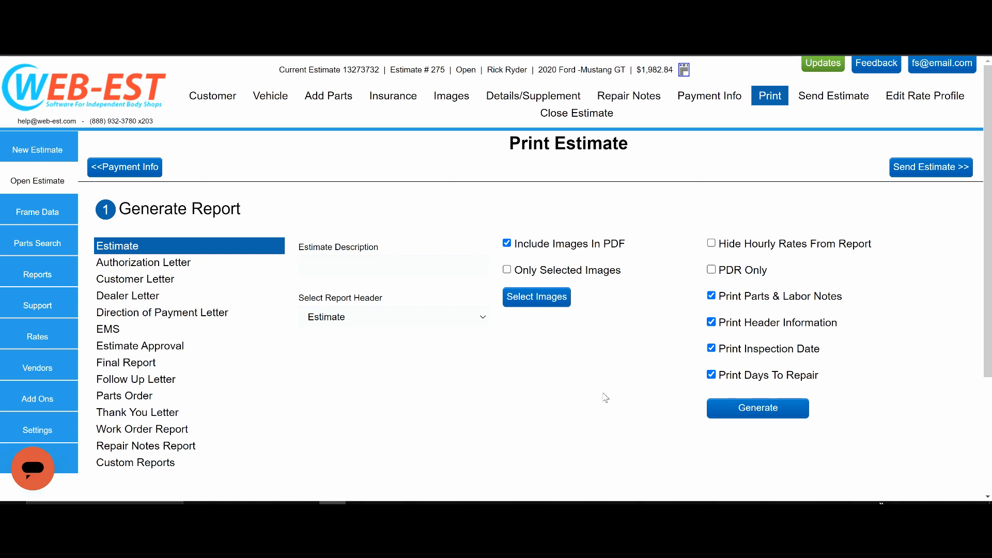
left_click(753, 412)
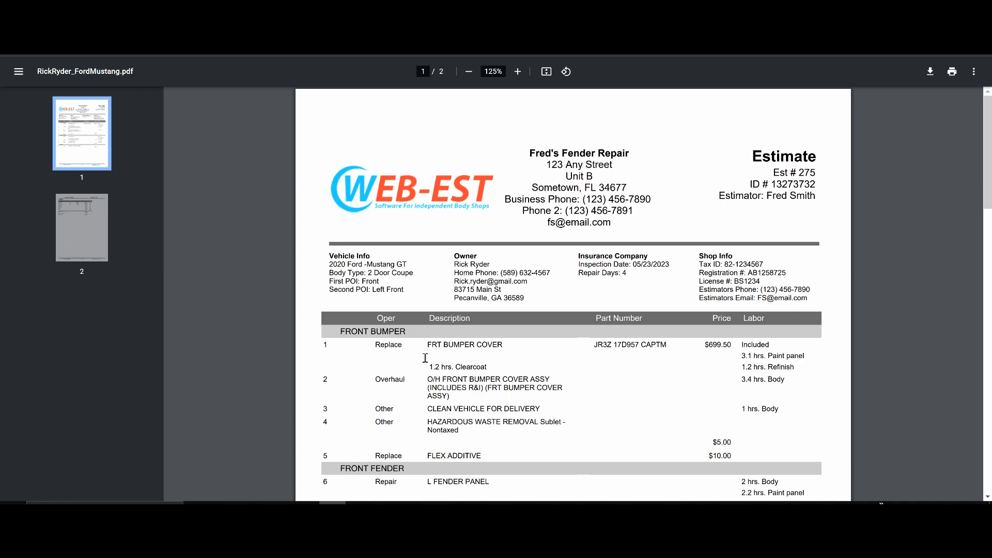
Review the line items and totals in the generated PDF, then close both the PDF and the current estimate
scroll(460, 373, "down", 10)
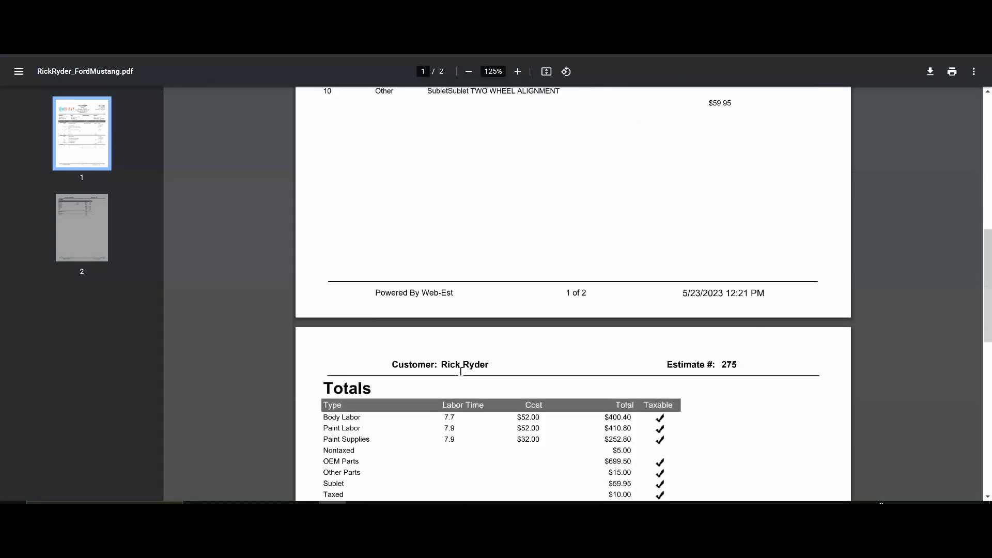
scroll(462, 373, "up", 10)
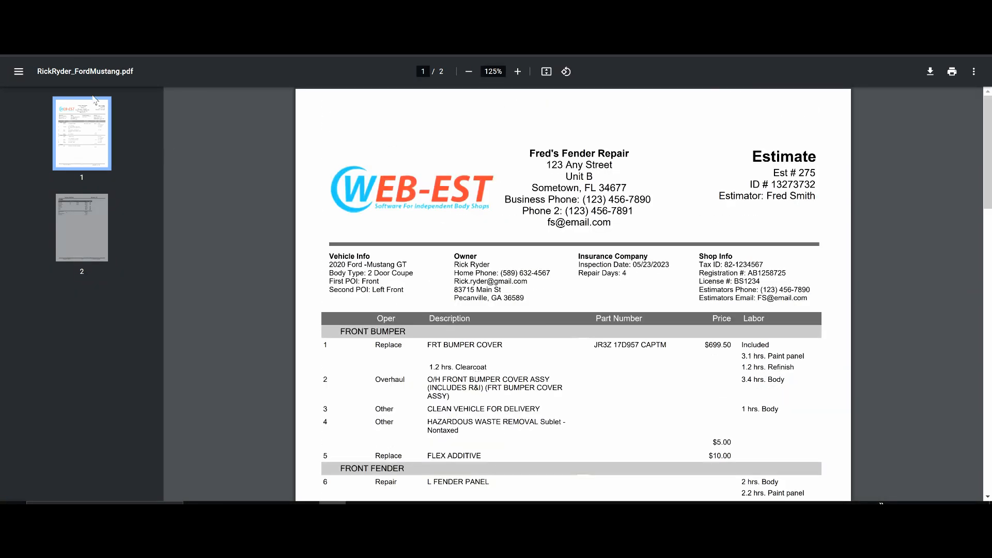
key("ctrl+w")
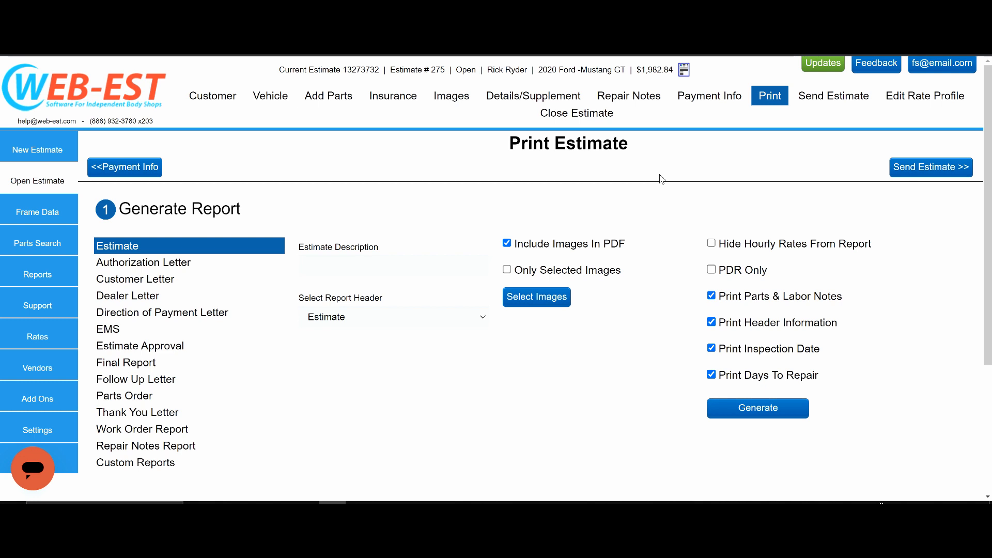
left_click(573, 115)
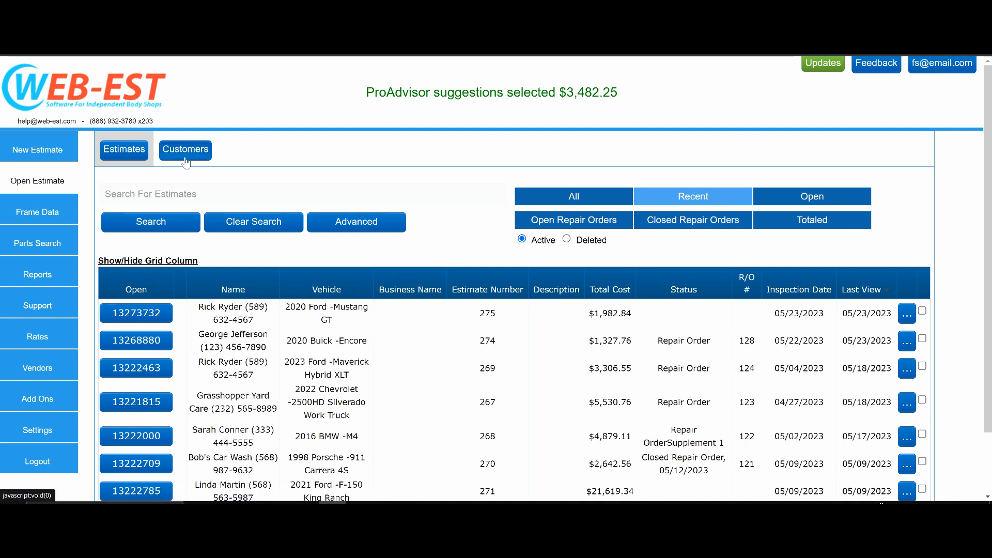